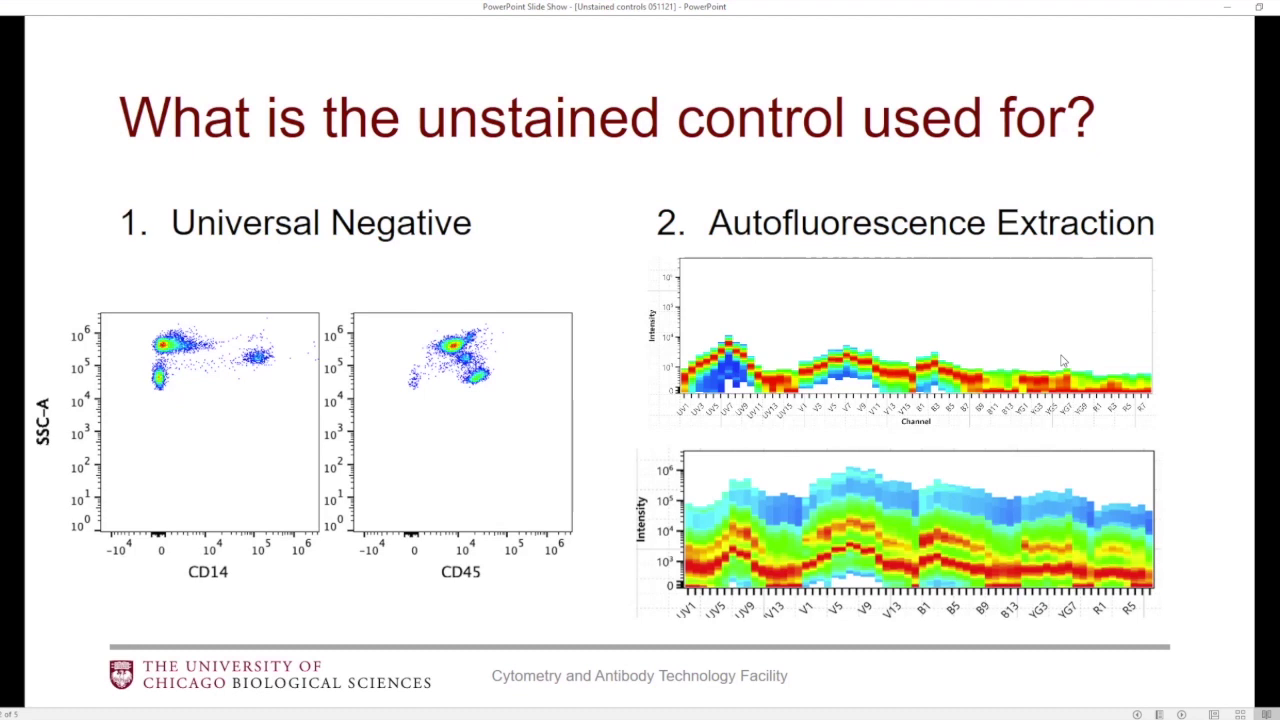
click(1063, 360)
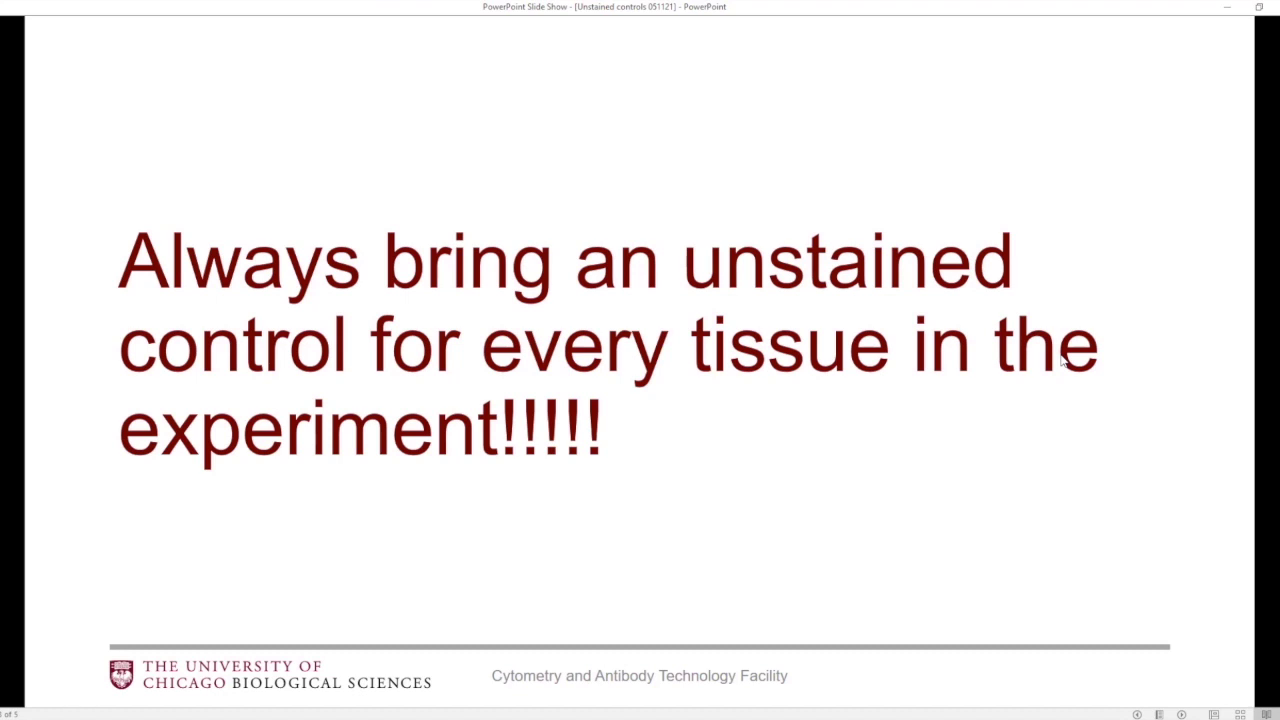
click(1062, 361)
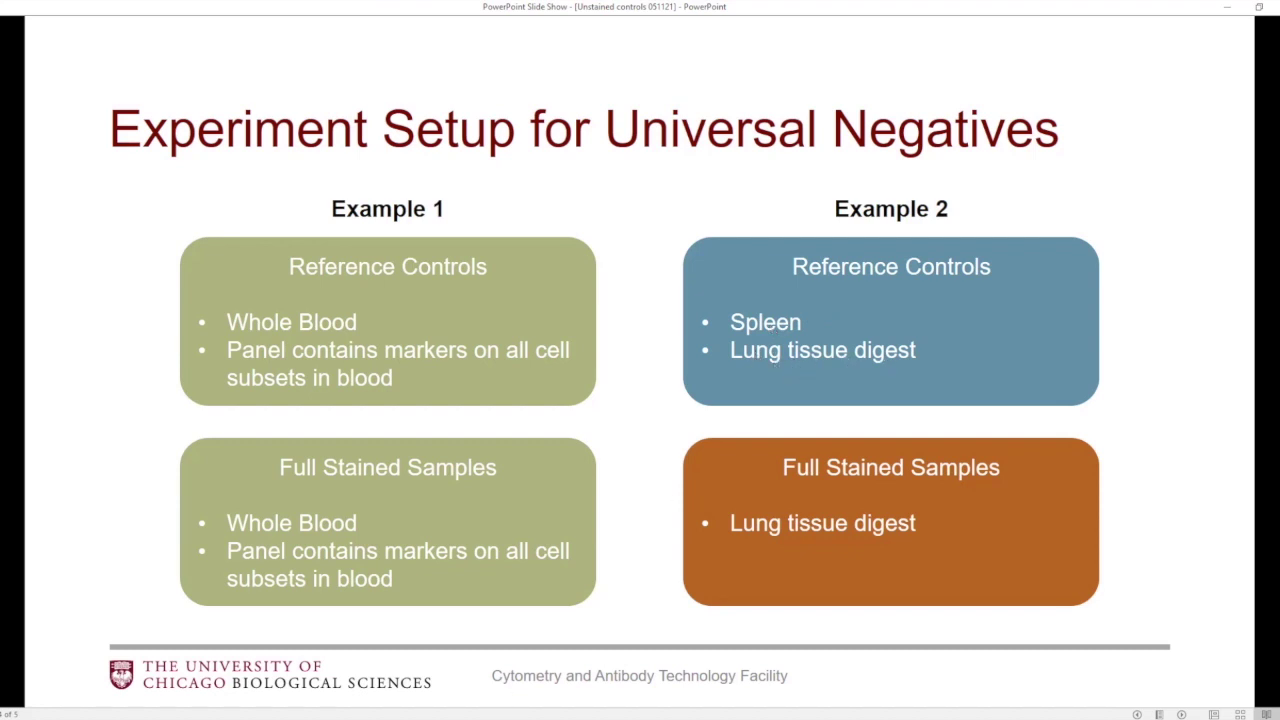
Switch to SpectroFlo and open the reference group of the 05-10-21 Unstained setup example experiment for editing.
click(511, 716)
mouse_move(254, 248)
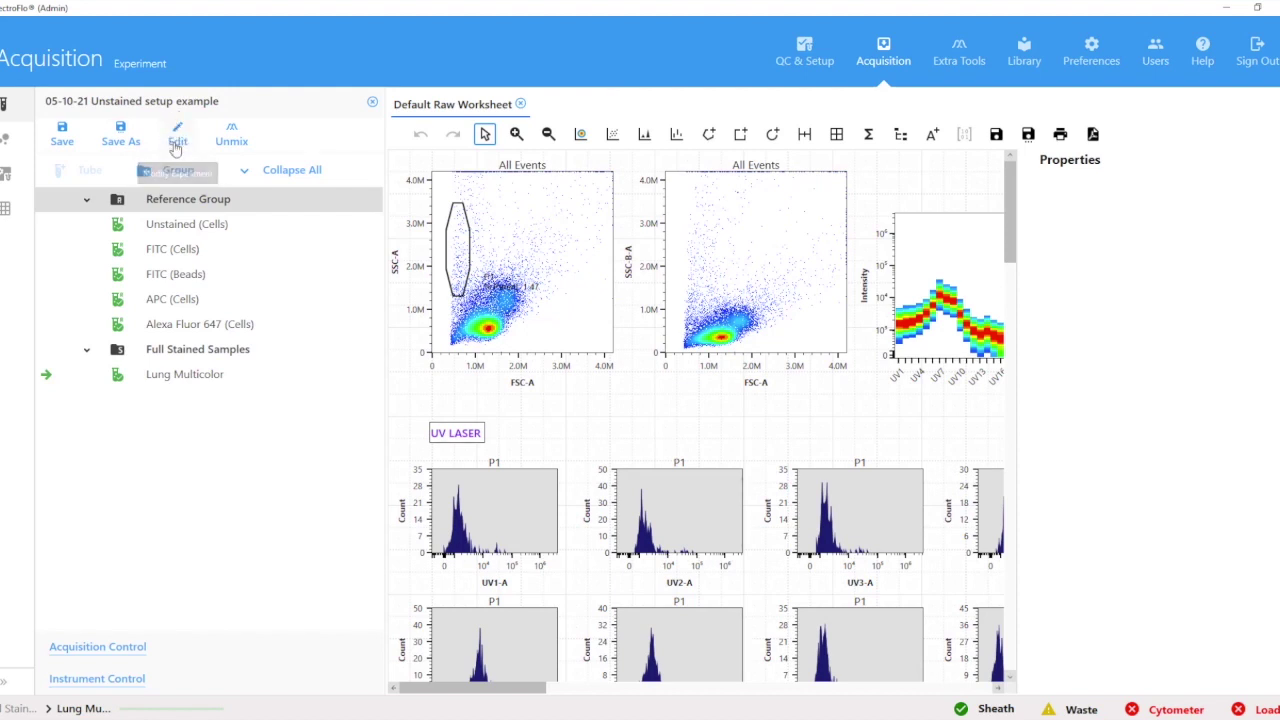
click(176, 145)
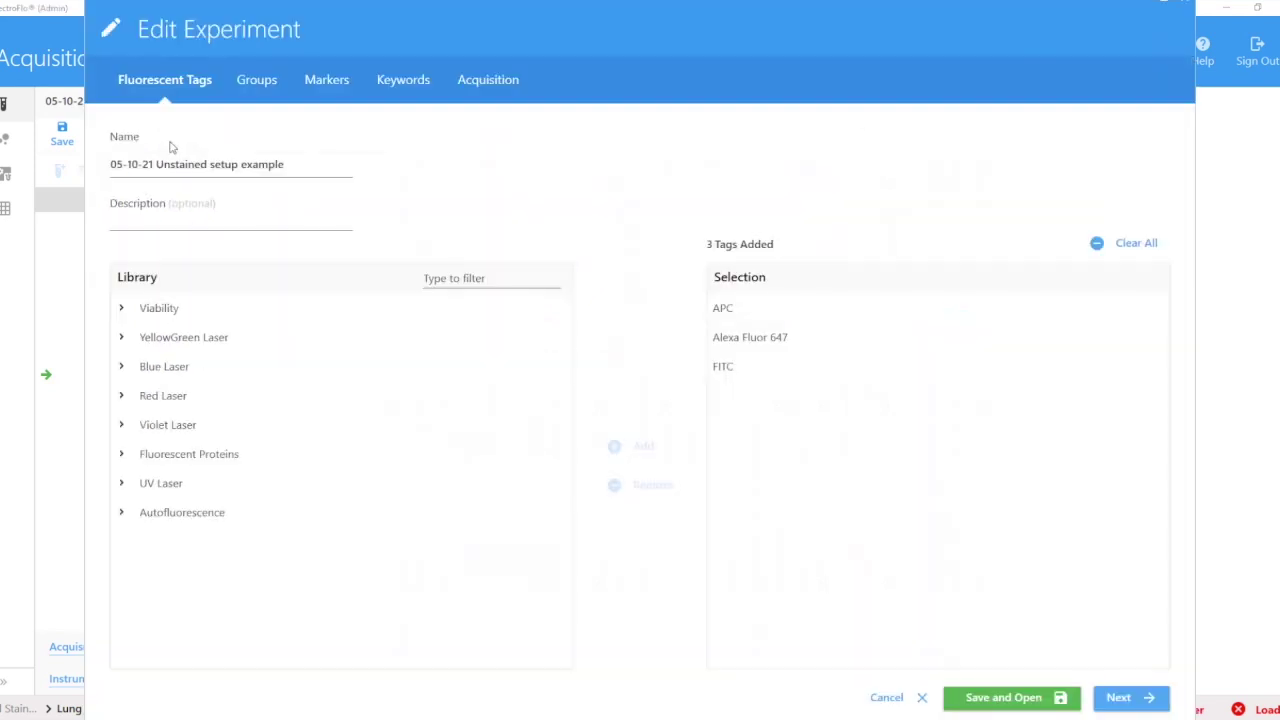
click(266, 82)
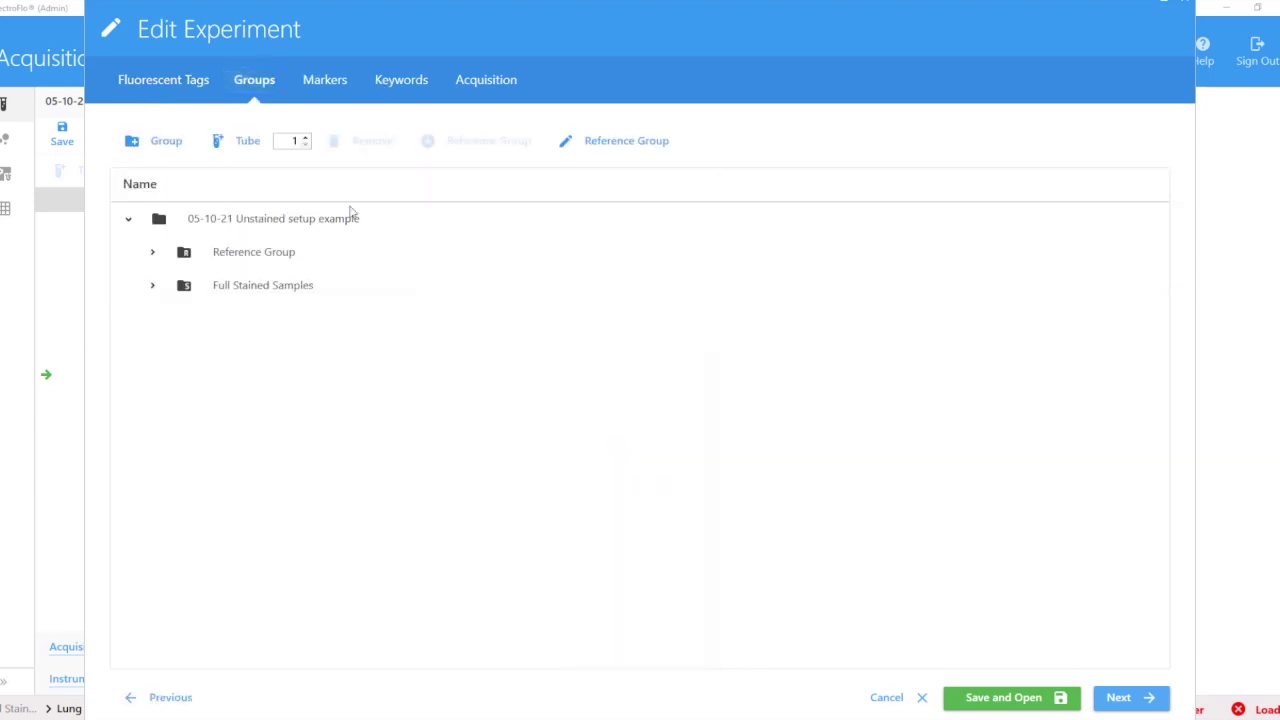
click(152, 254)
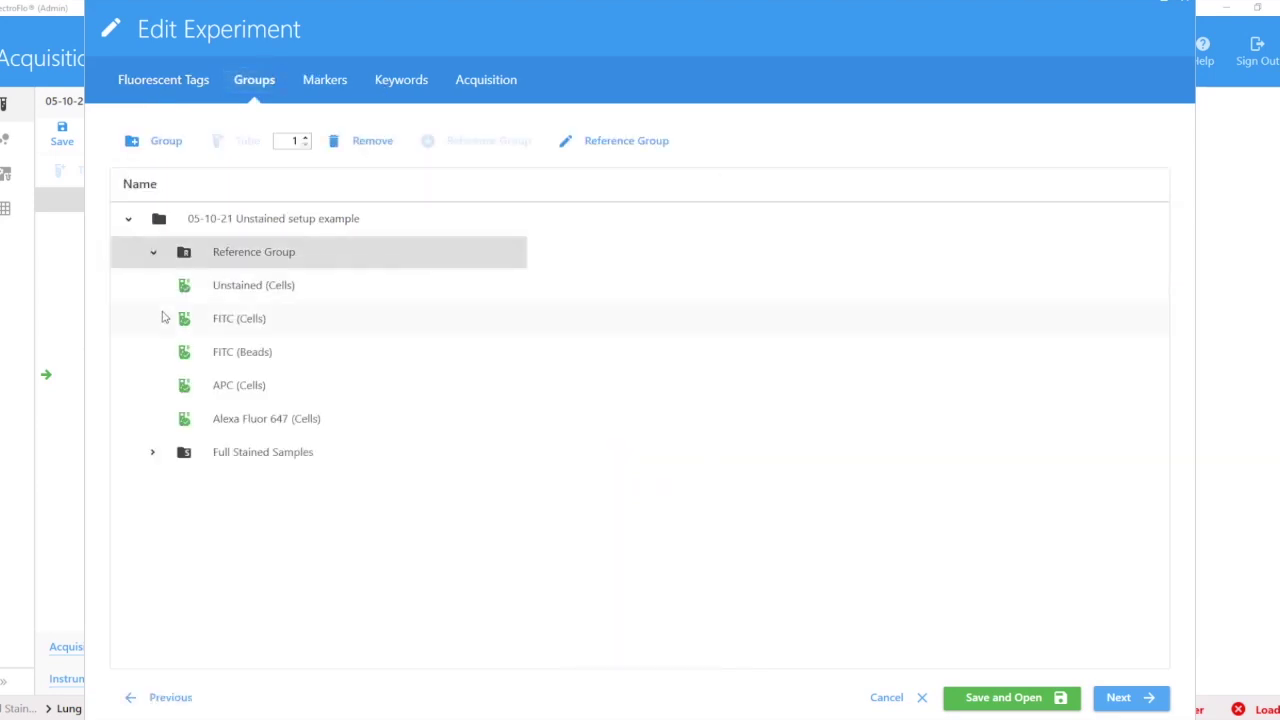
click(152, 452)
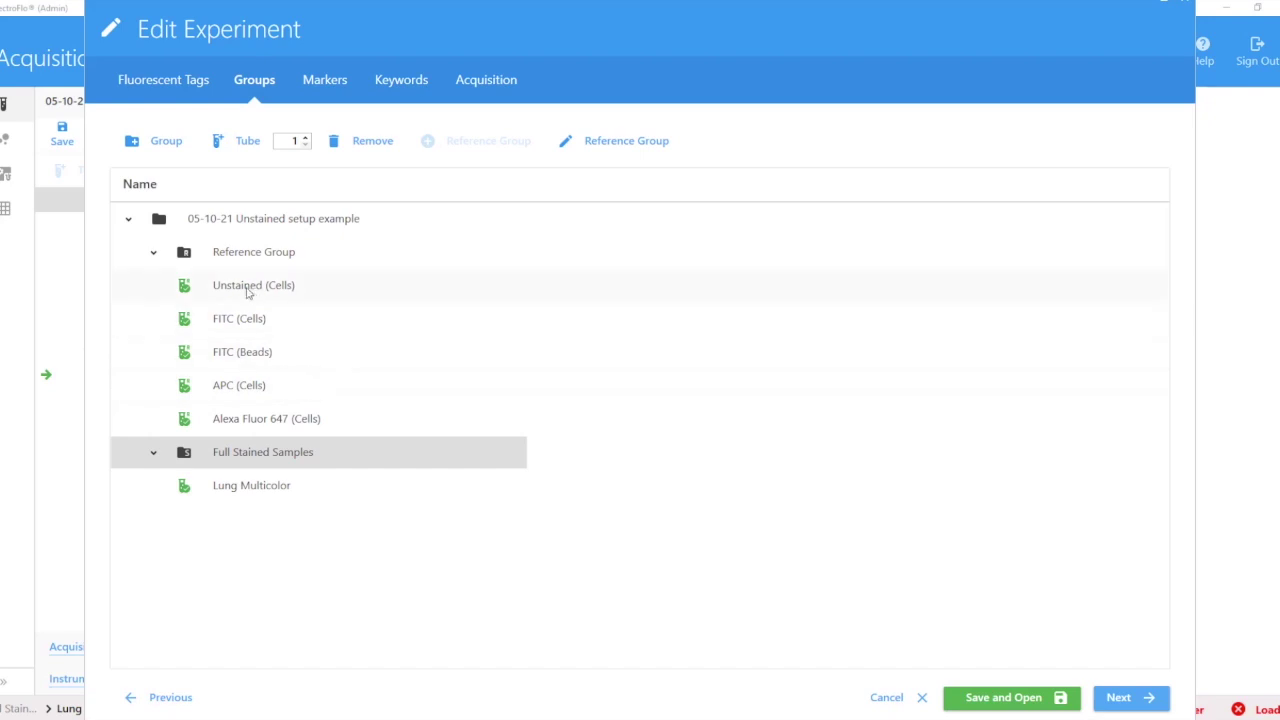
click(616, 145)
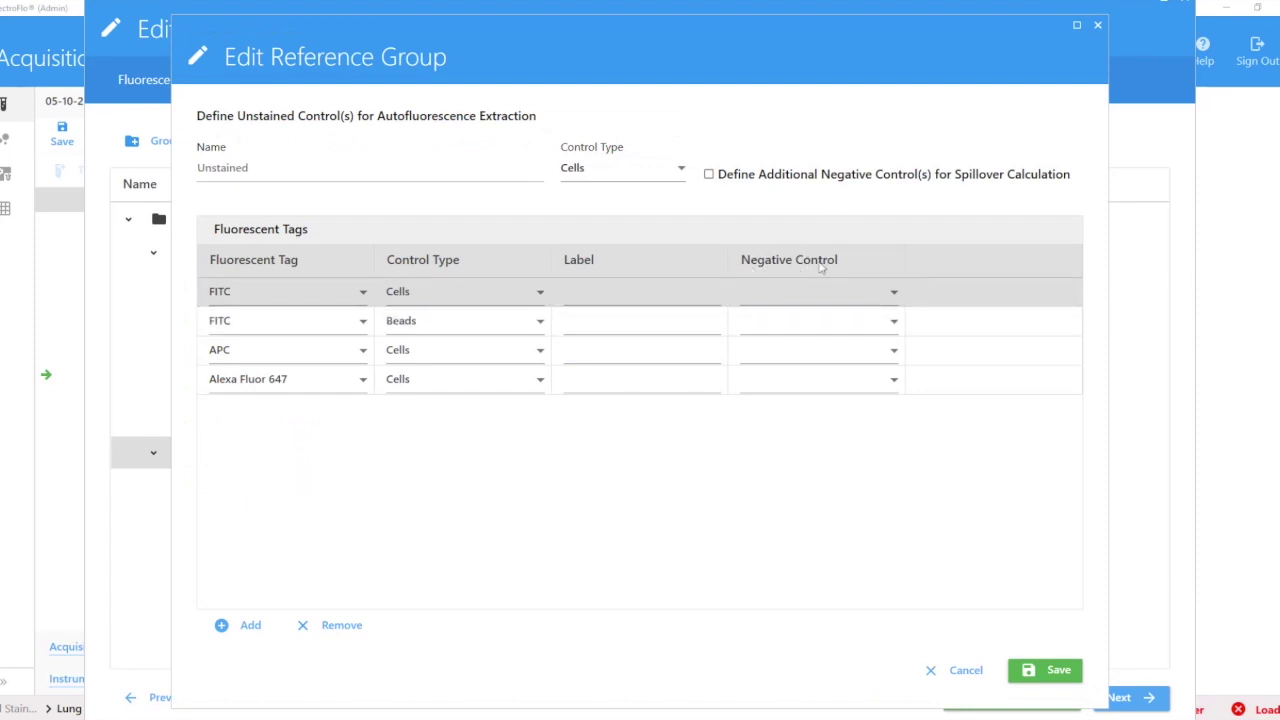
Enable additional negative controls for spillover calculation and add a second negative control entry.
click(822, 300)
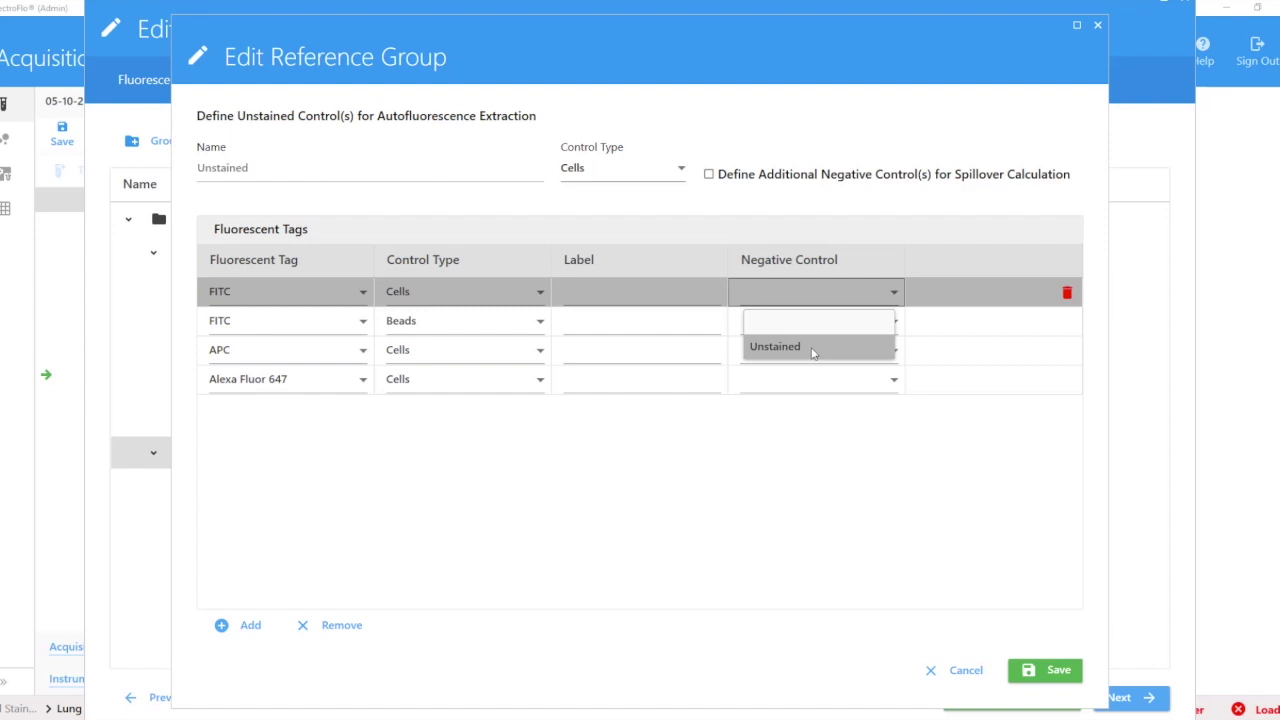
click(718, 183)
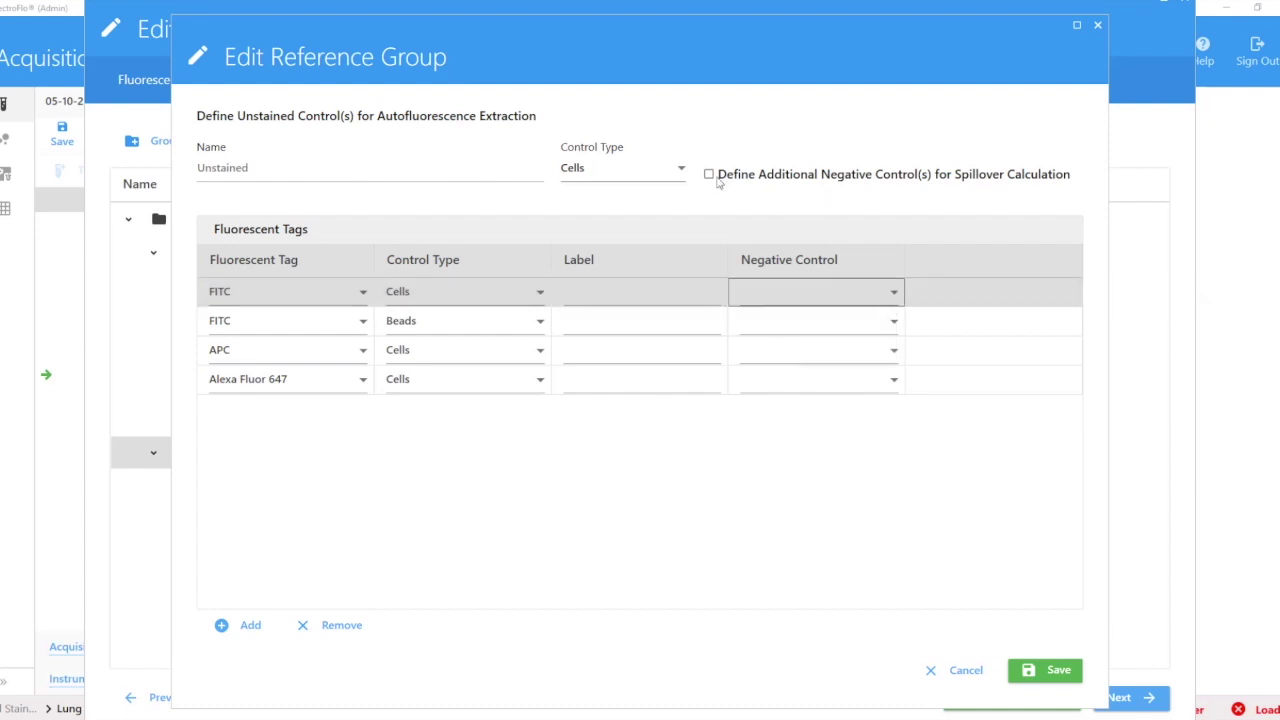
click(709, 175)
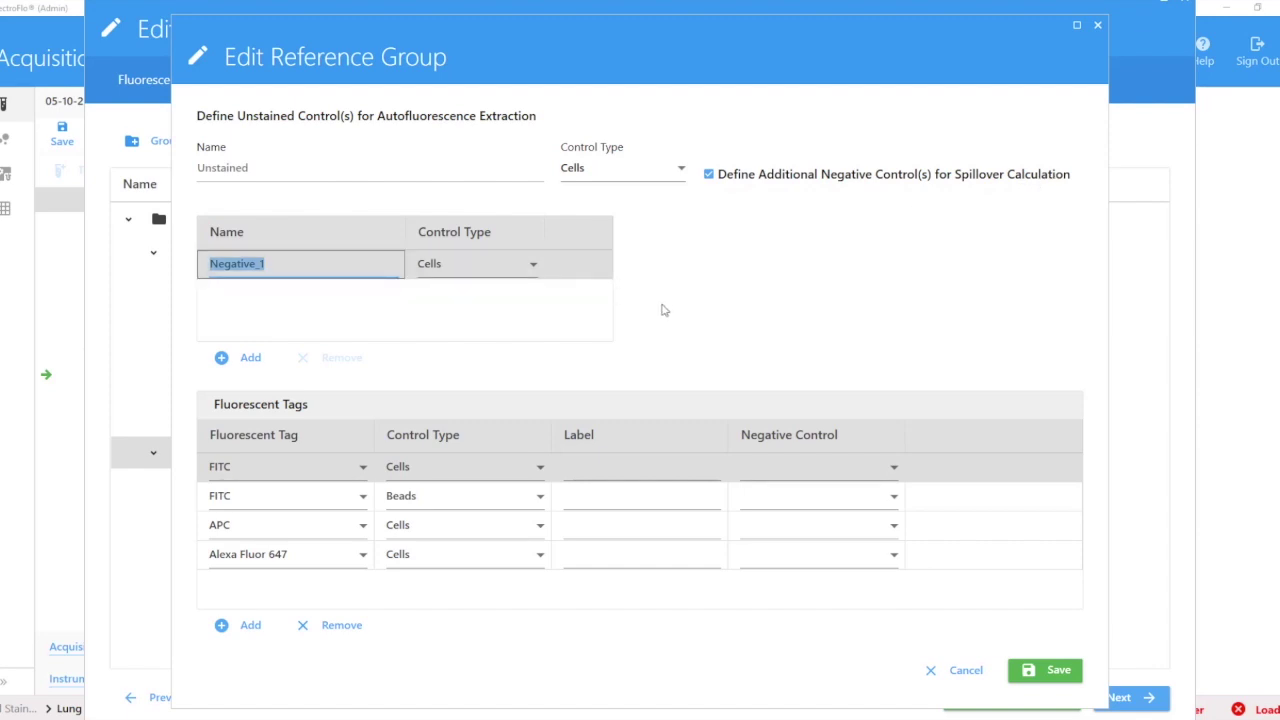
click(250, 362)
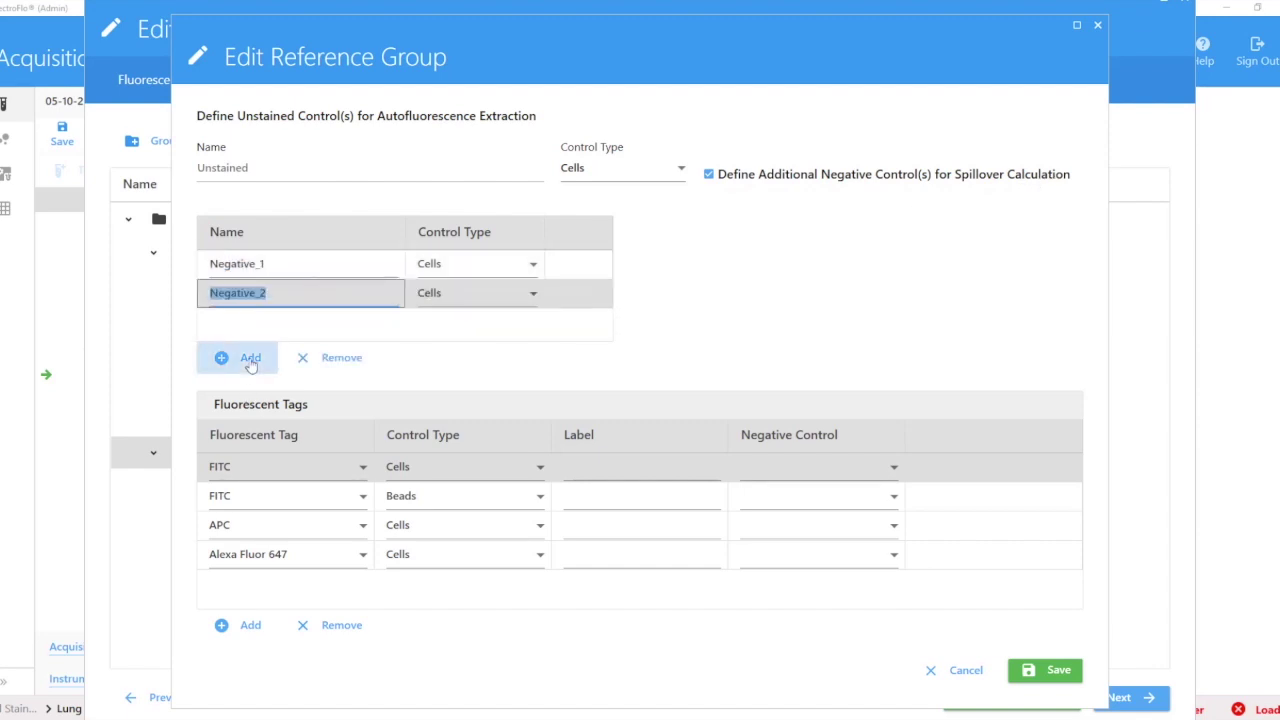
Rename the first additional negative control as Unst Lymphocytes, with Cells as its control type.
click(245, 264)
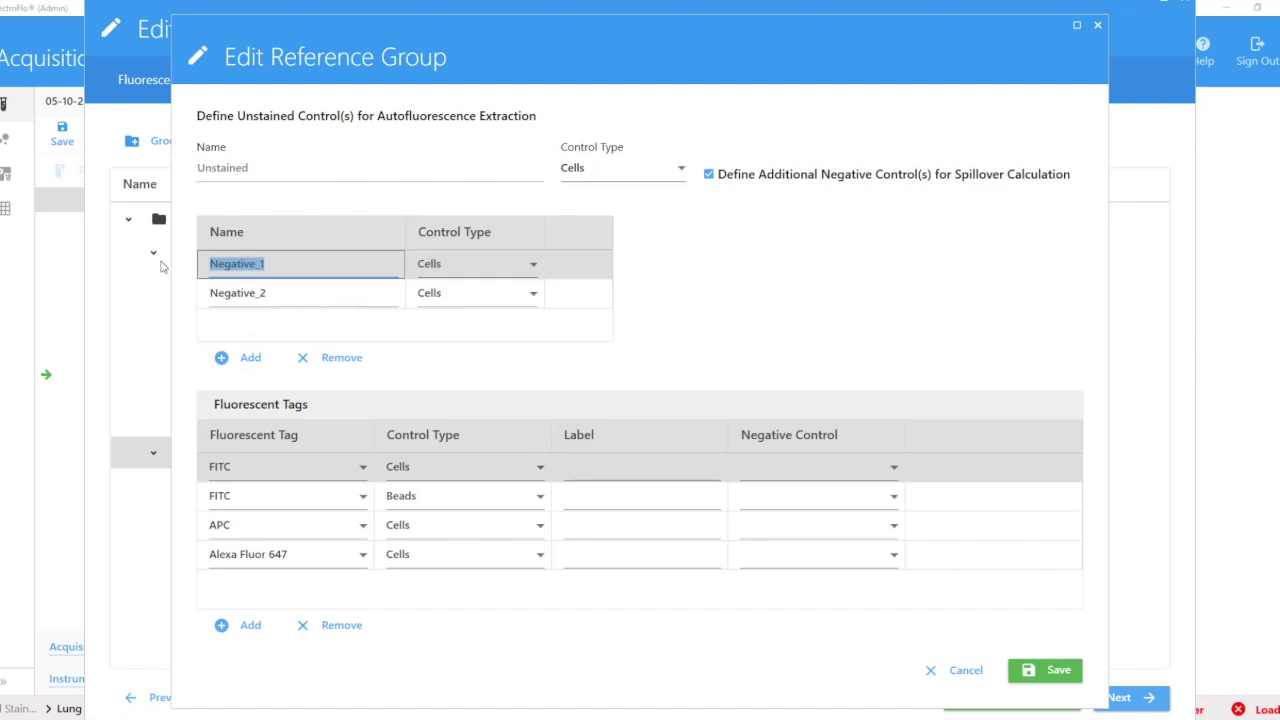
click(443, 276)
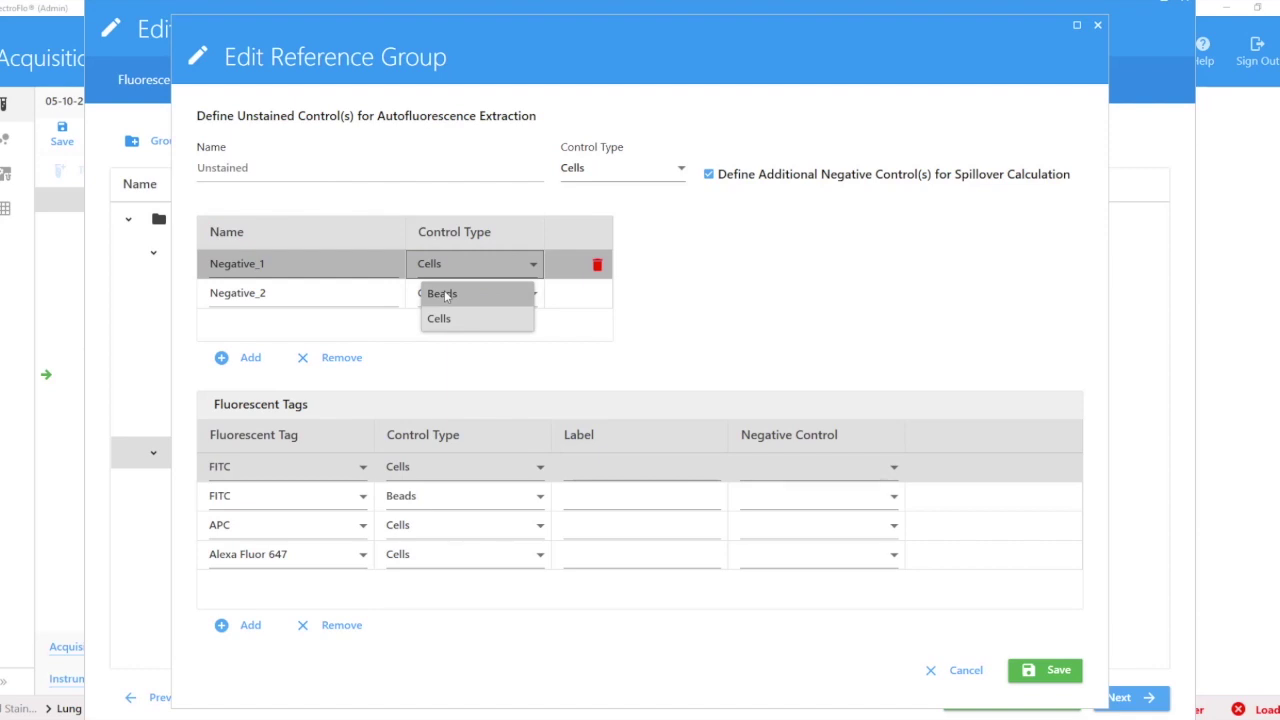
click(496, 317)
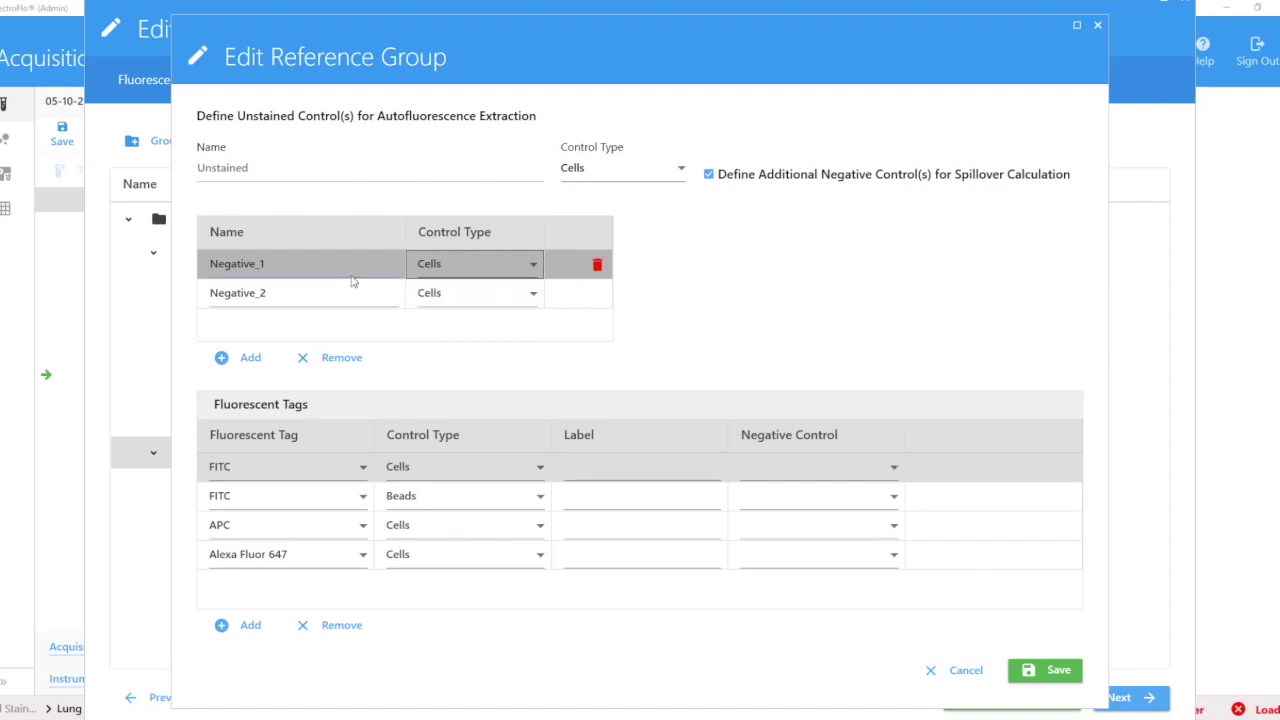
drag(266, 264, 200, 267)
text(Unst)
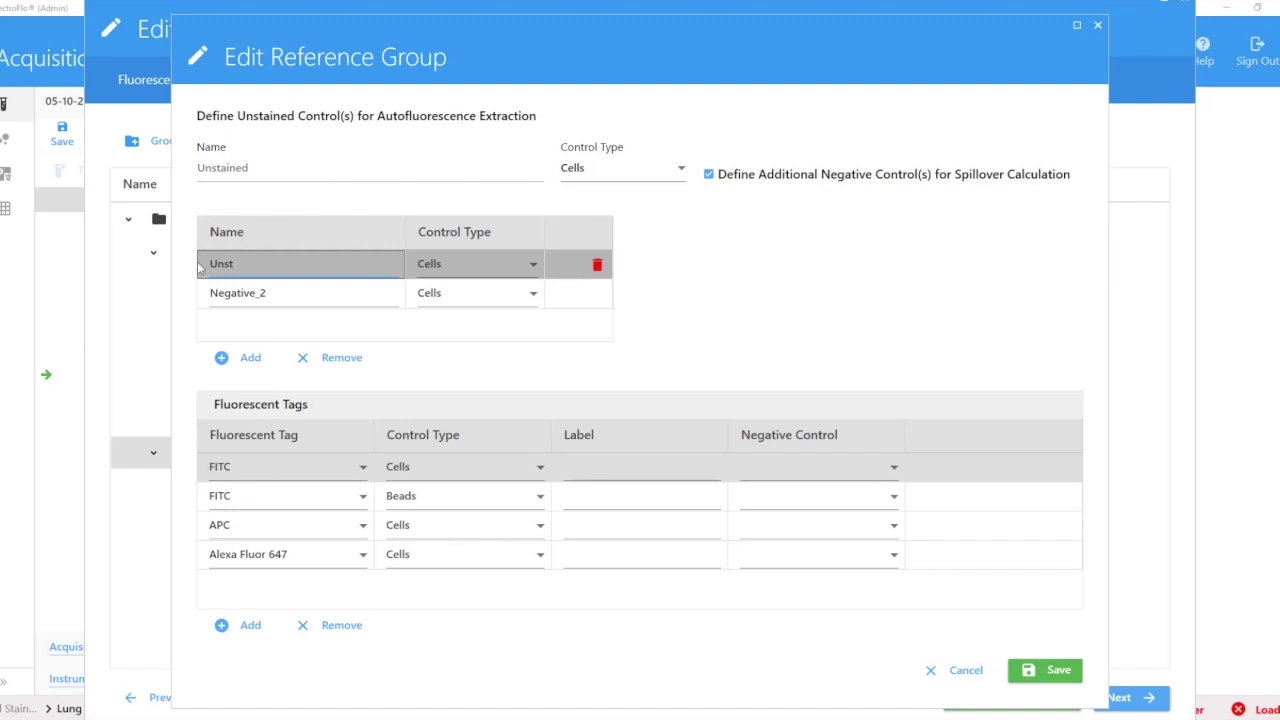
text( Lymphocytes)
Rename the second additional negative control as Unst Monocytes.
click(278, 292)
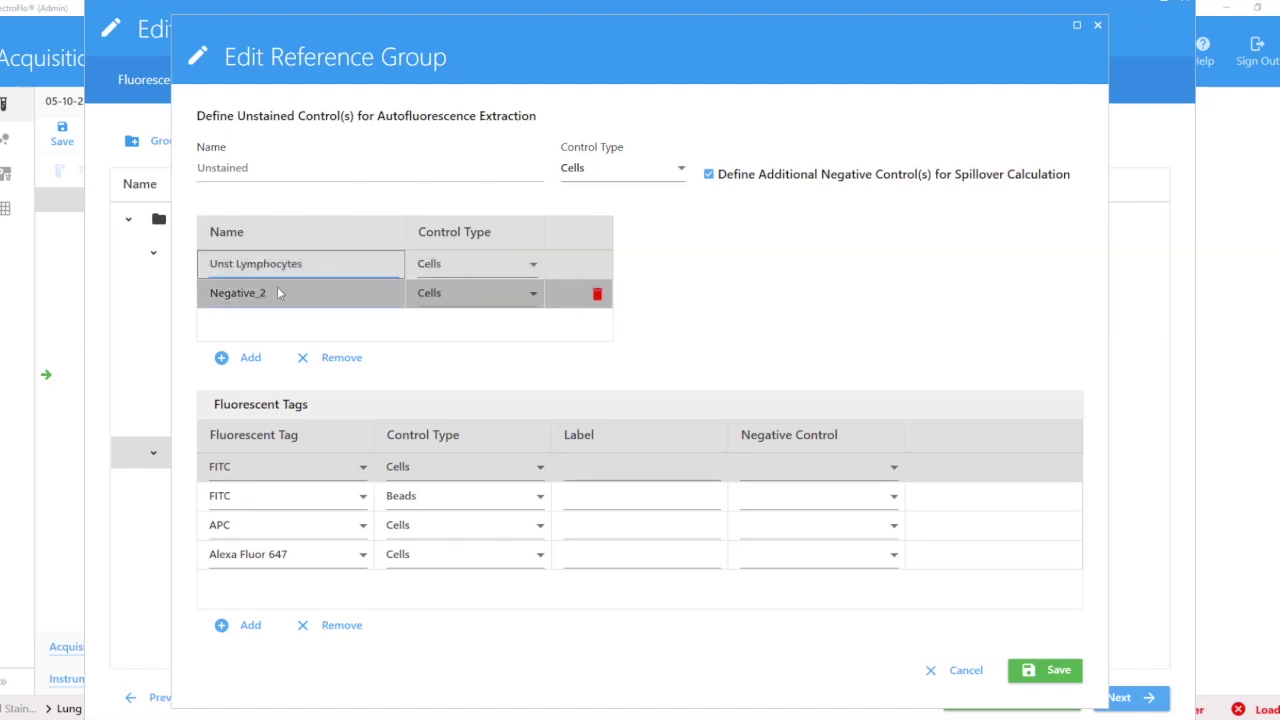
drag(280, 292, 191, 292)
text(Un)
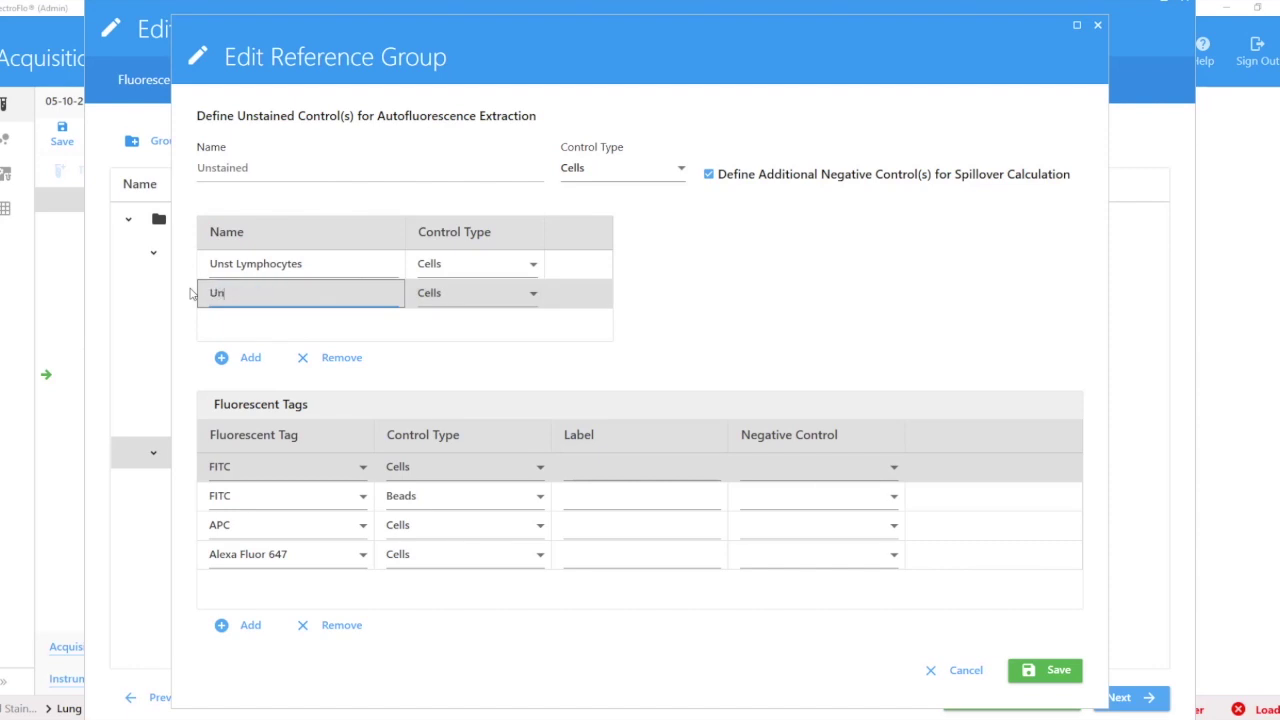
text(st Monocytes)
Set the negative control to Unst Lymphocytes for FITC cells, Unst Monocytes for APC and blank for Alexa Fluor 647, and save the experiment.
click(772, 462)
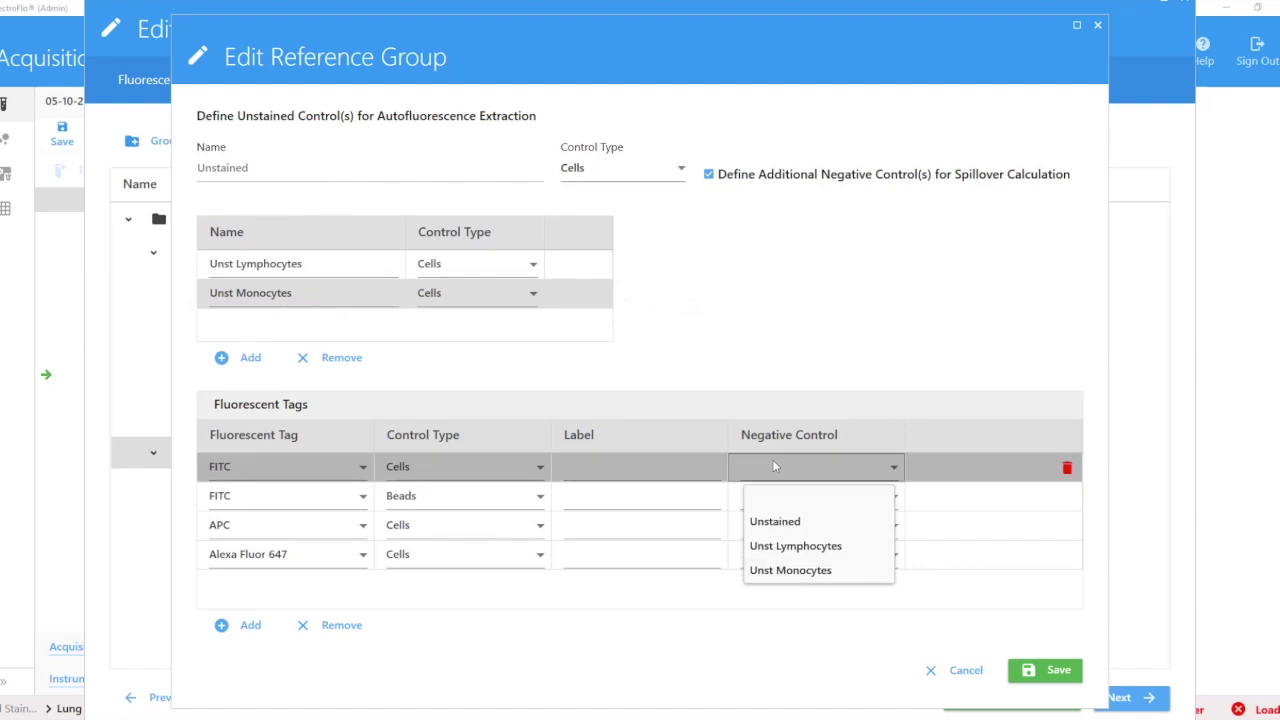
click(822, 546)
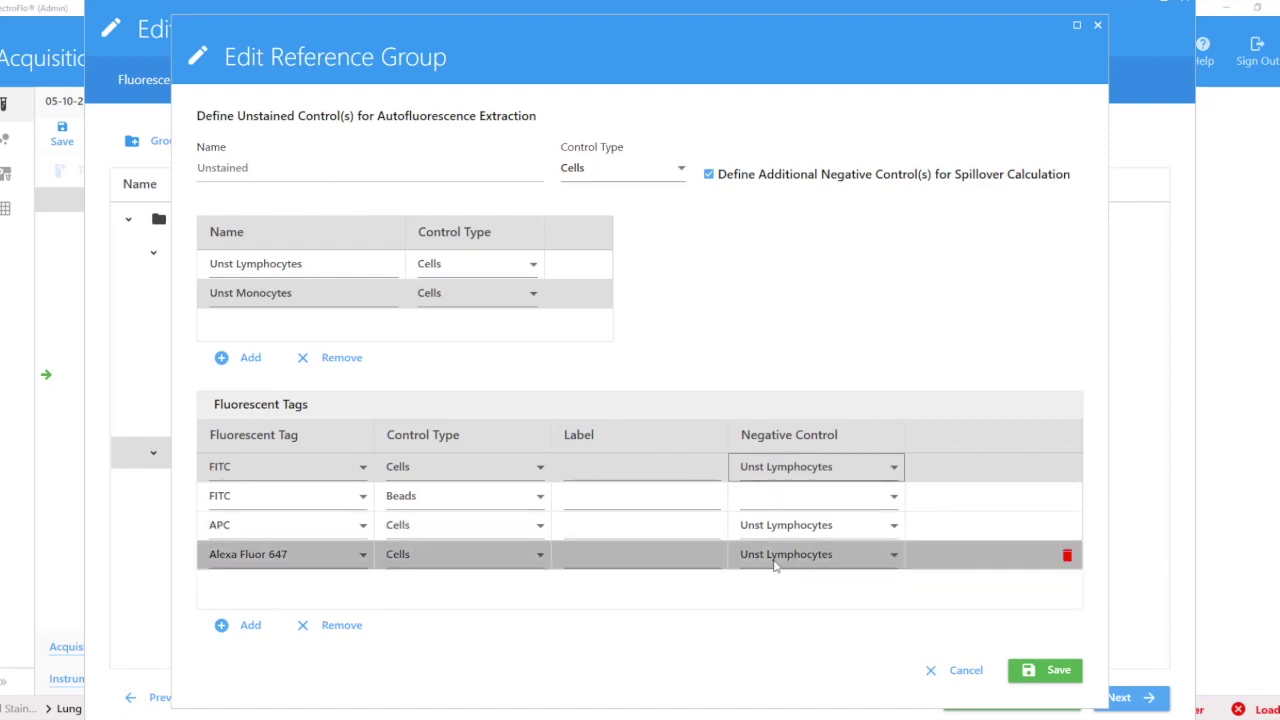
click(790, 534)
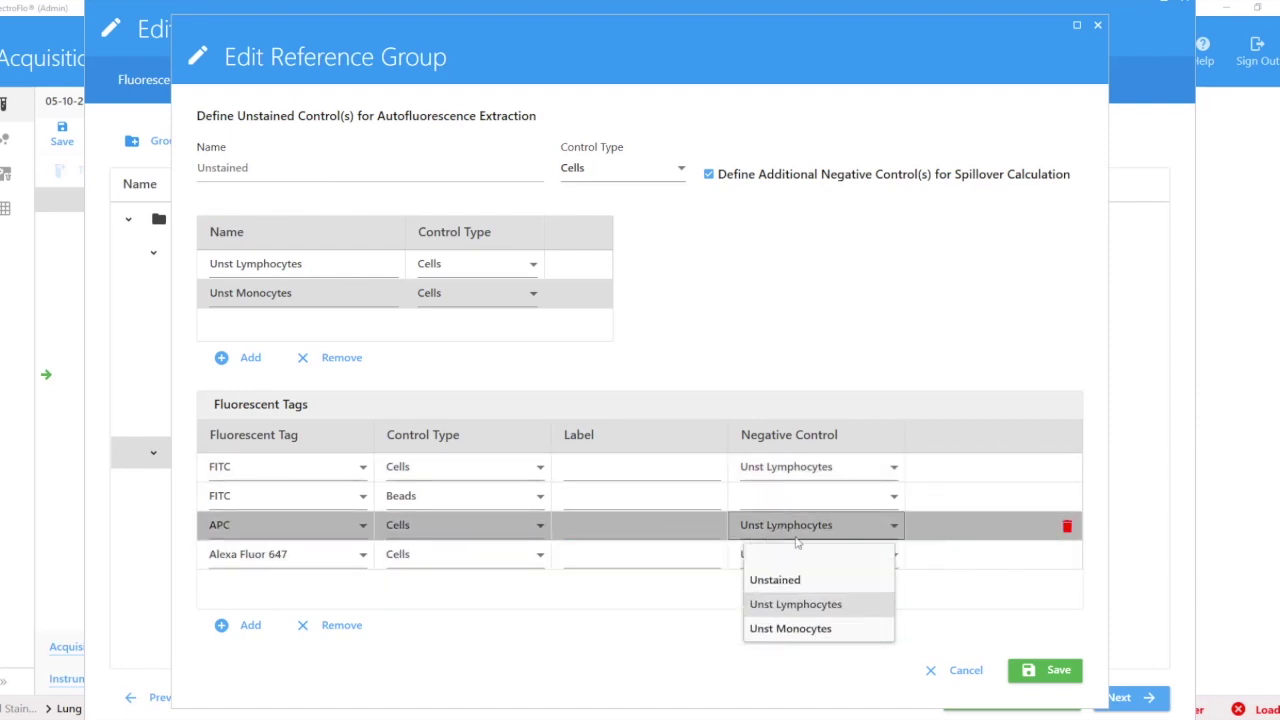
click(818, 629)
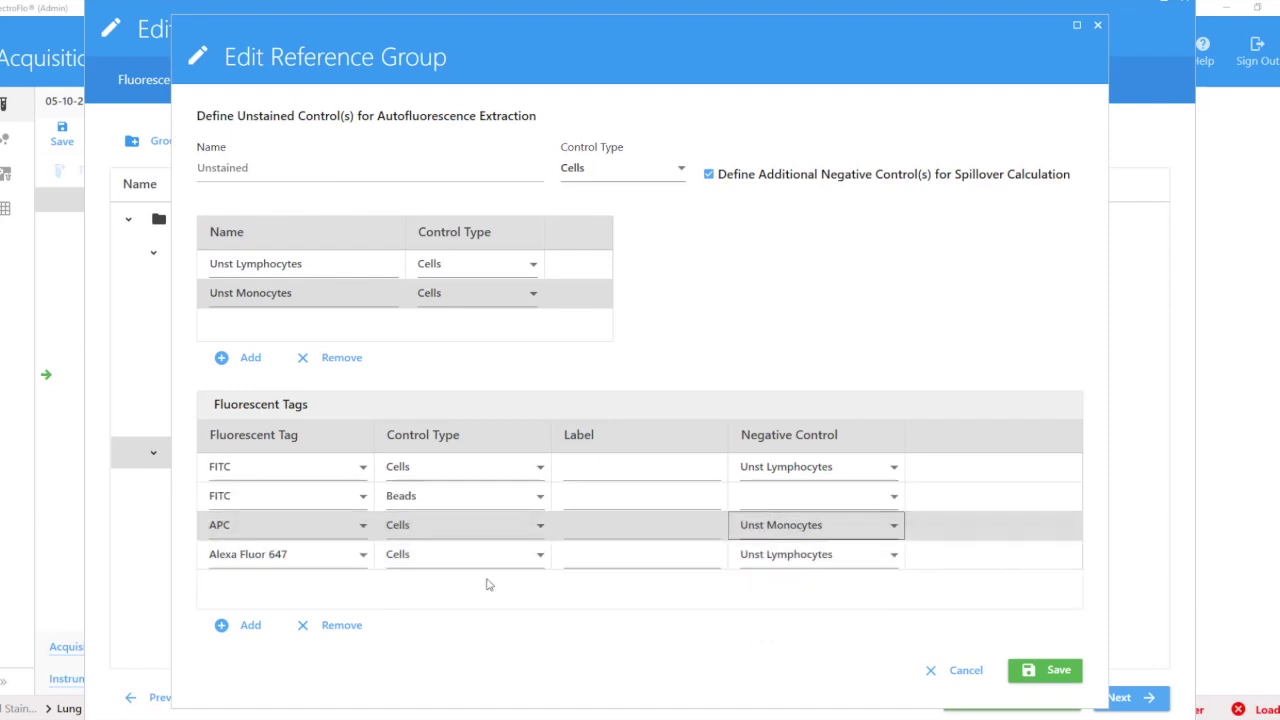
click(776, 560)
click(786, 582)
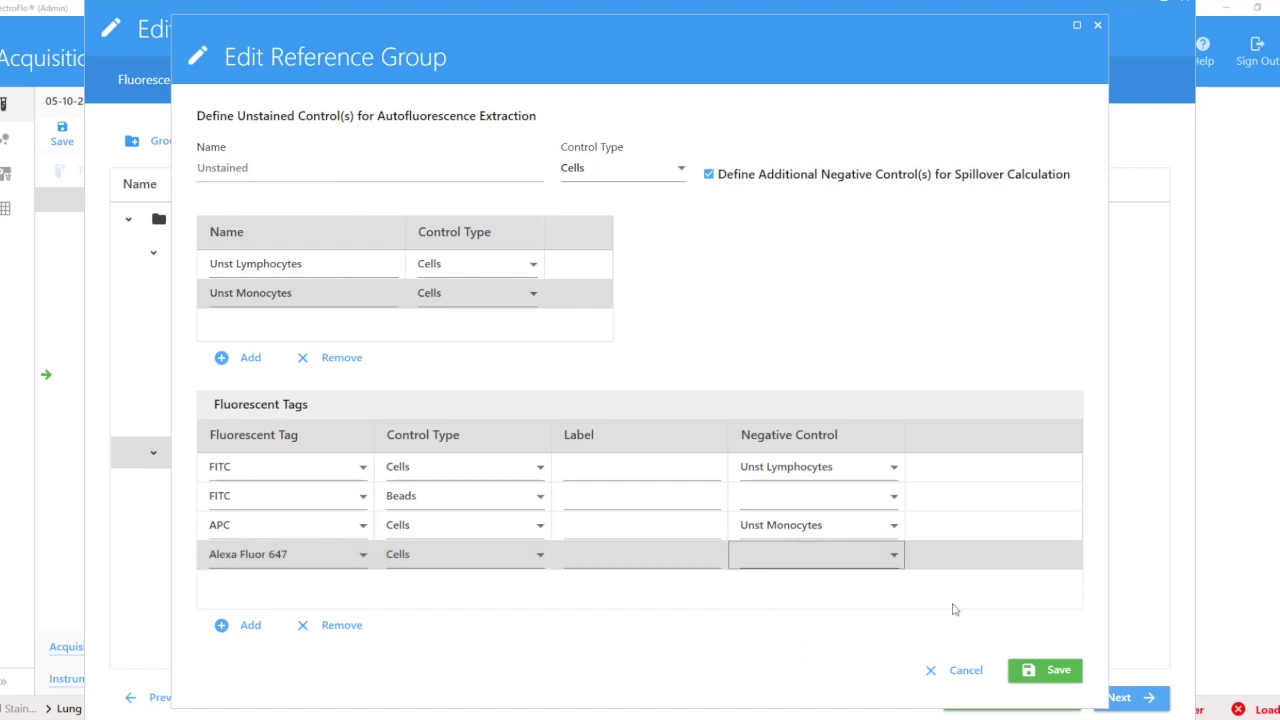
click(1048, 671)
click(1005, 698)
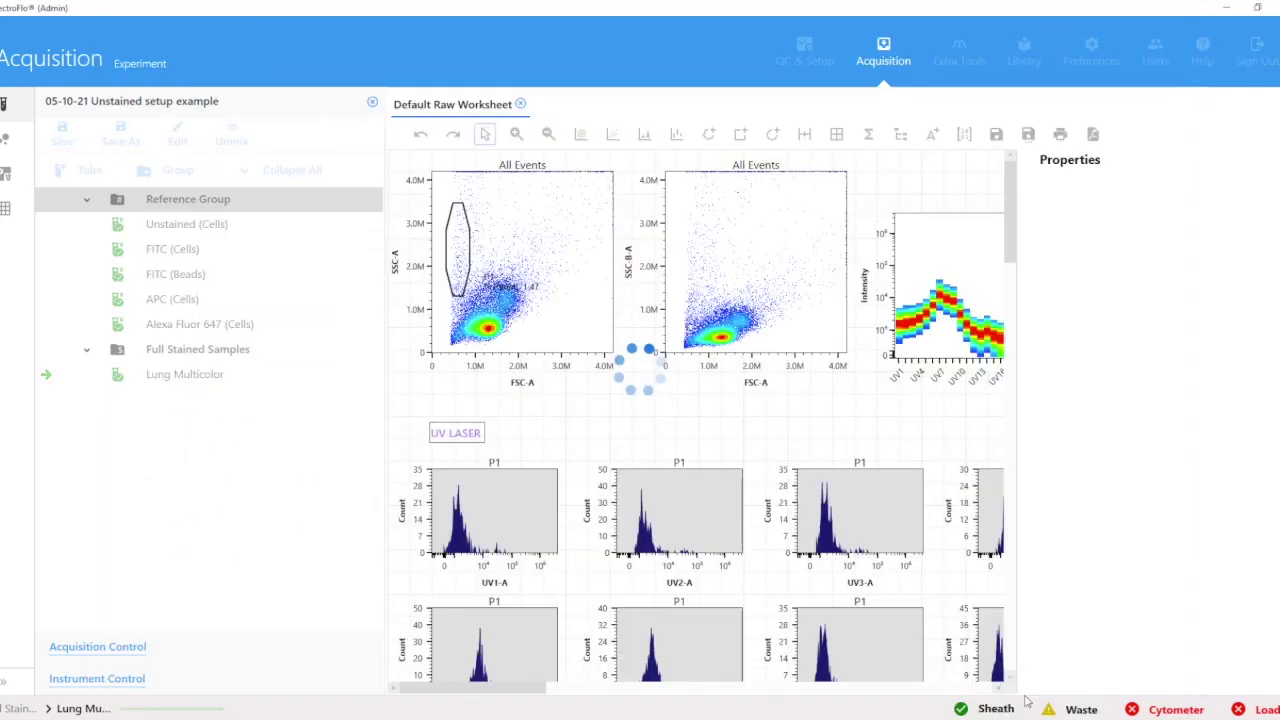
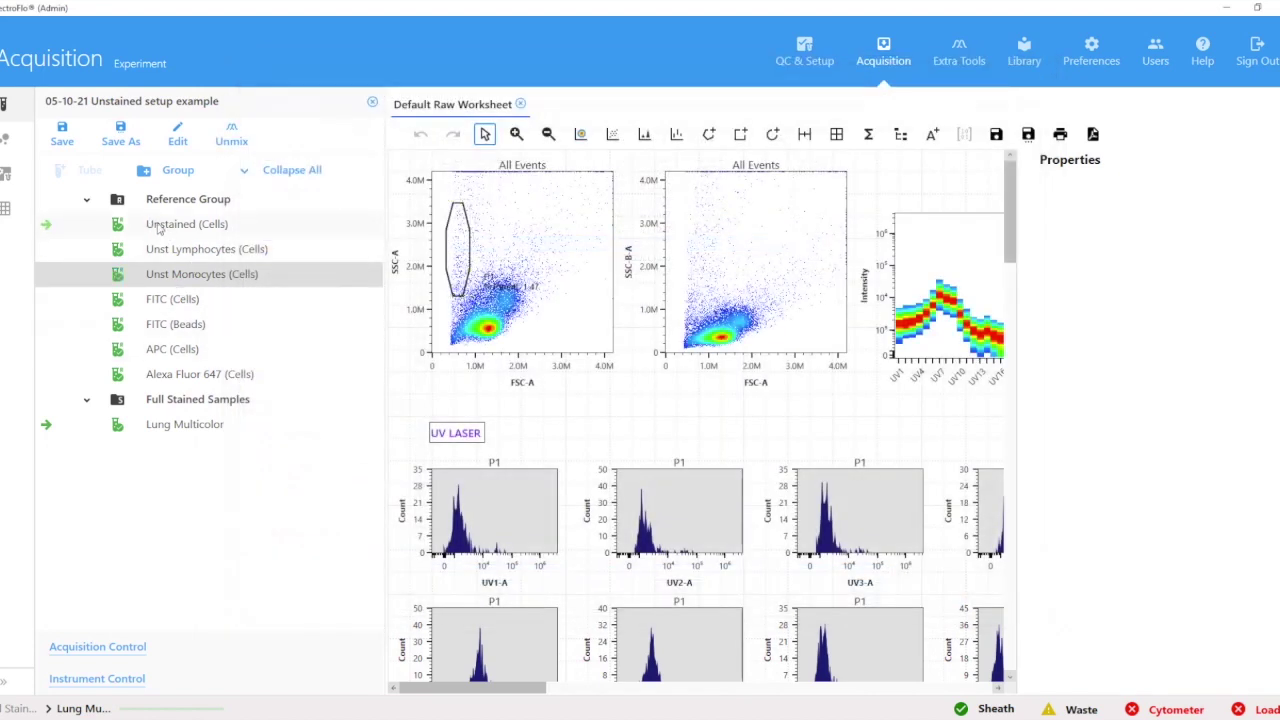
Start unmixing the experiment with the preselected controls and proceed to identifying the positive and negative populations.
click(177, 270)
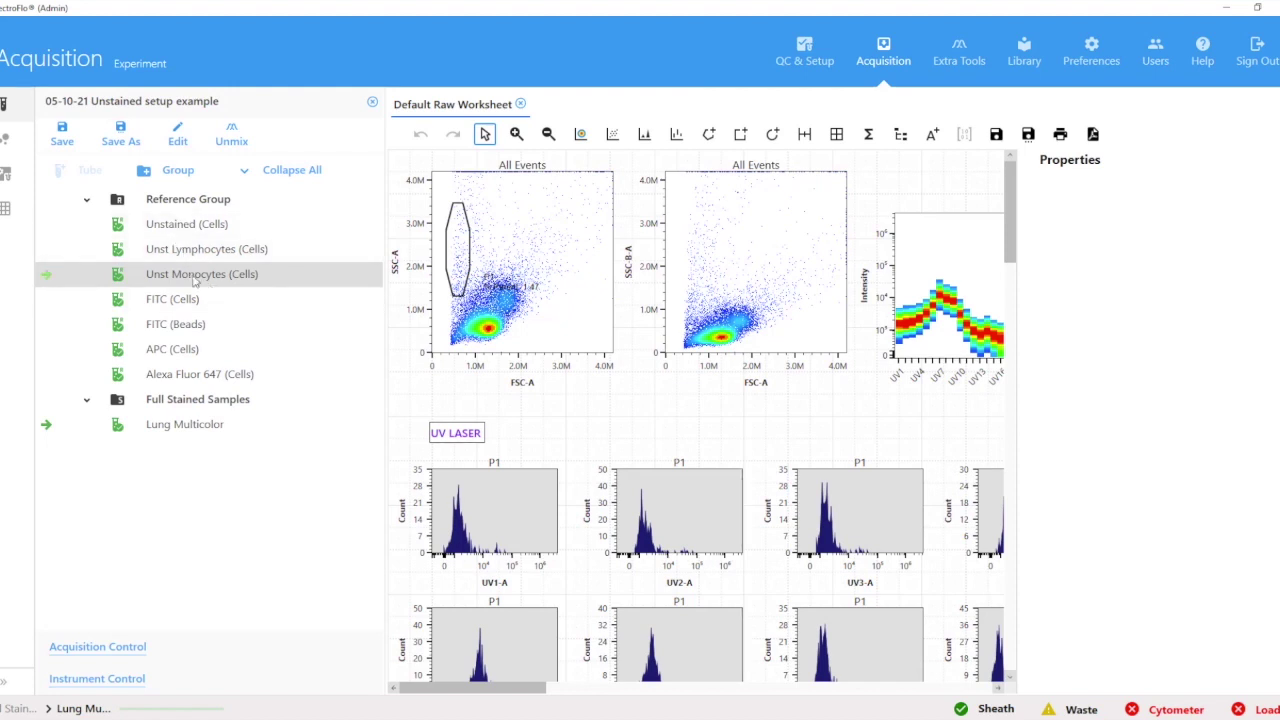
click(234, 136)
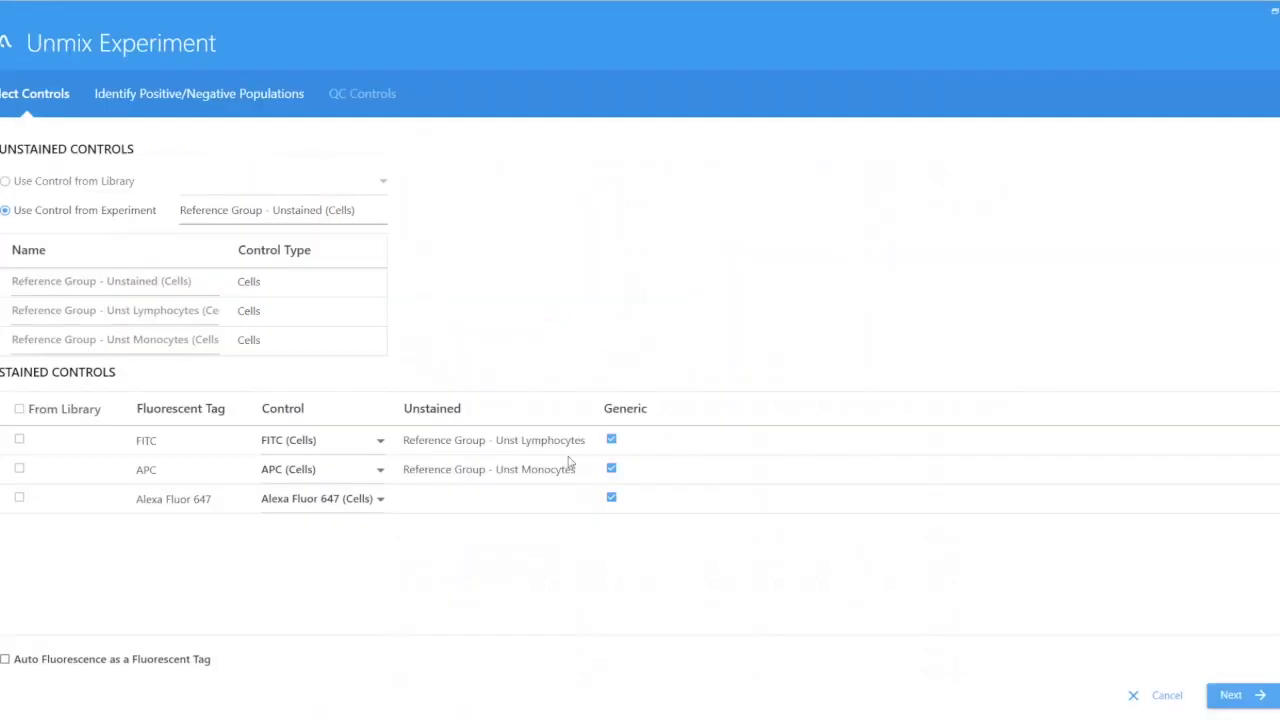
click(1225, 694)
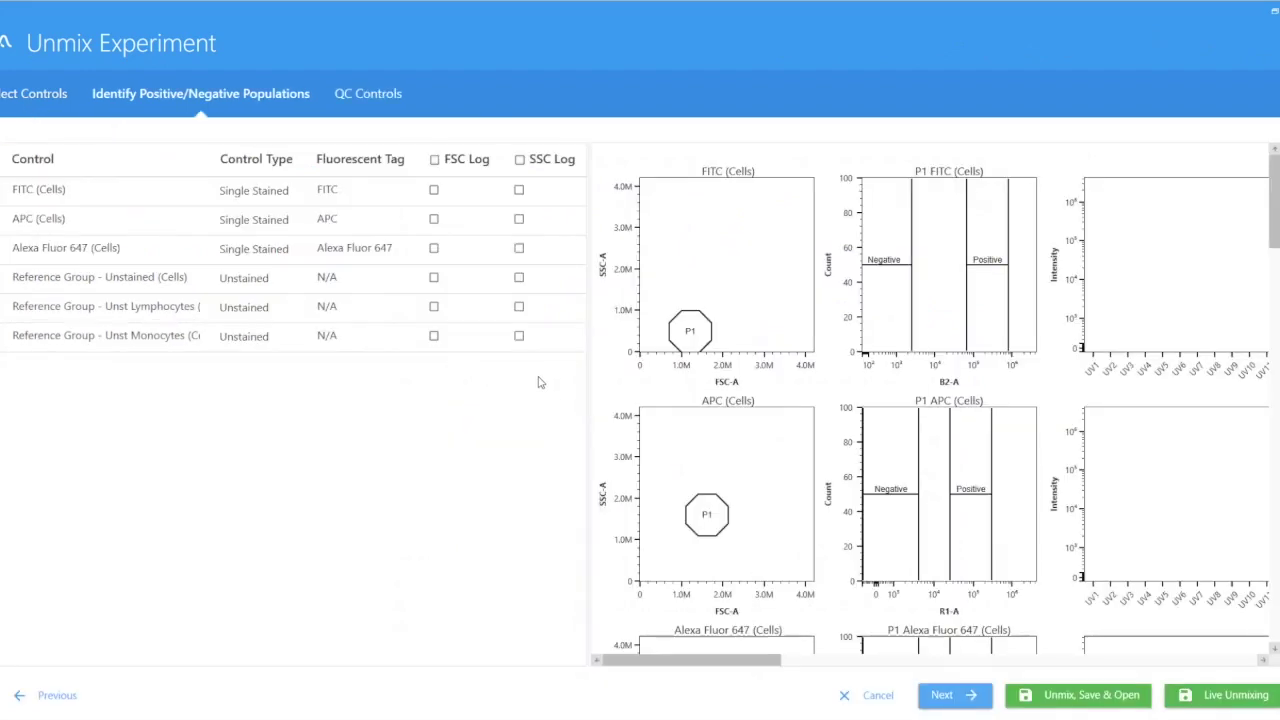
Widen the plot area and move the Reference Group - Unstained scatter gate onto the upper cell cluster, around 1.7M FSC-A and 1.8M SSC-A.
drag(590, 420, 265, 425)
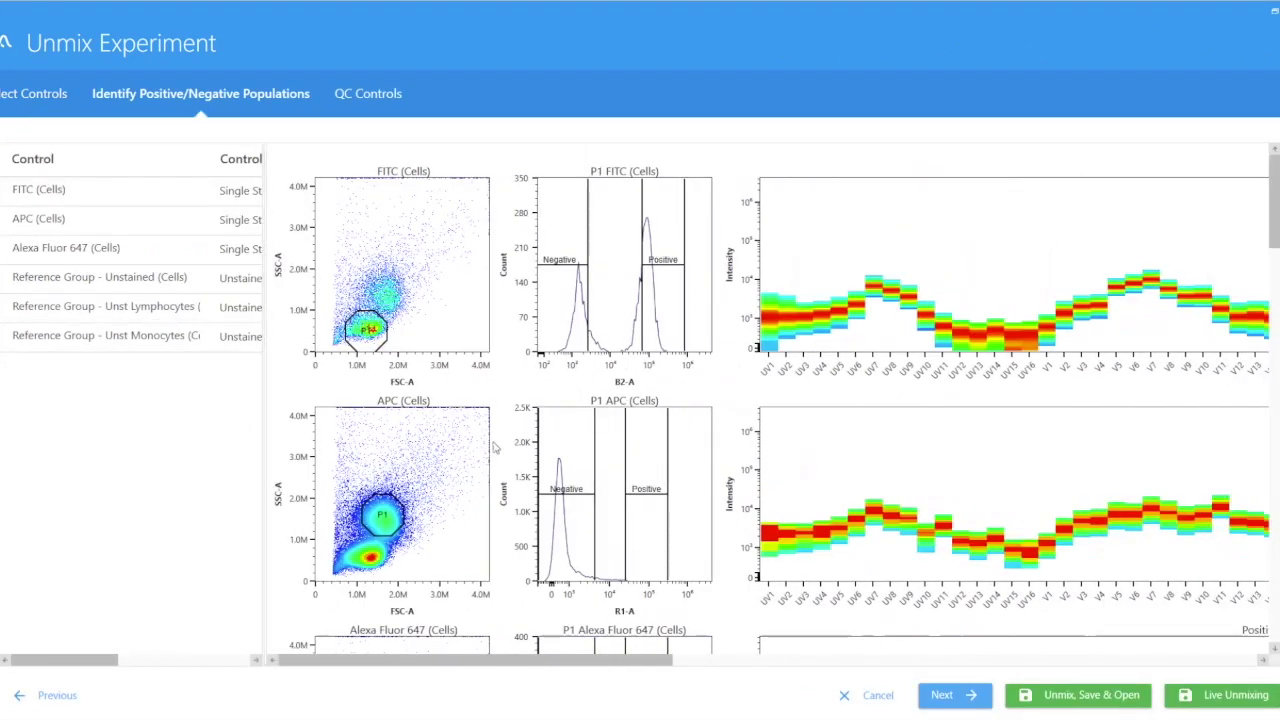
scroll(613, 436, down, 5)
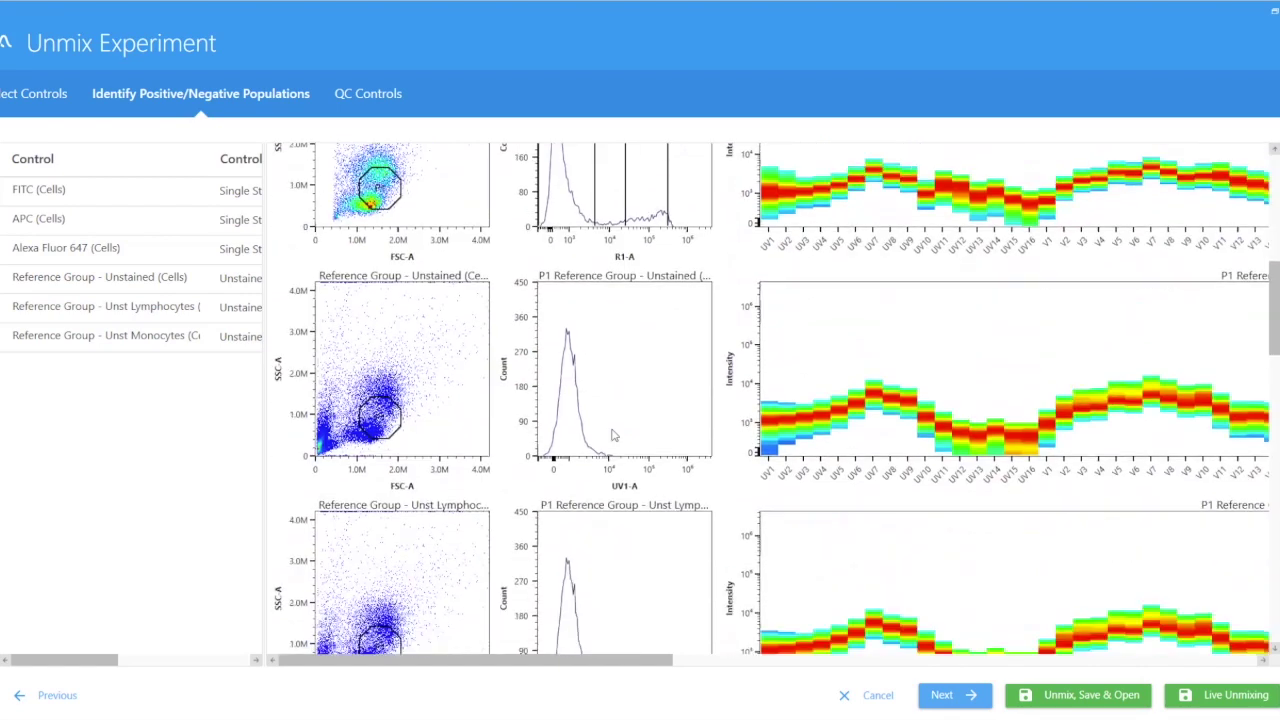
scroll(613, 436, down, 2)
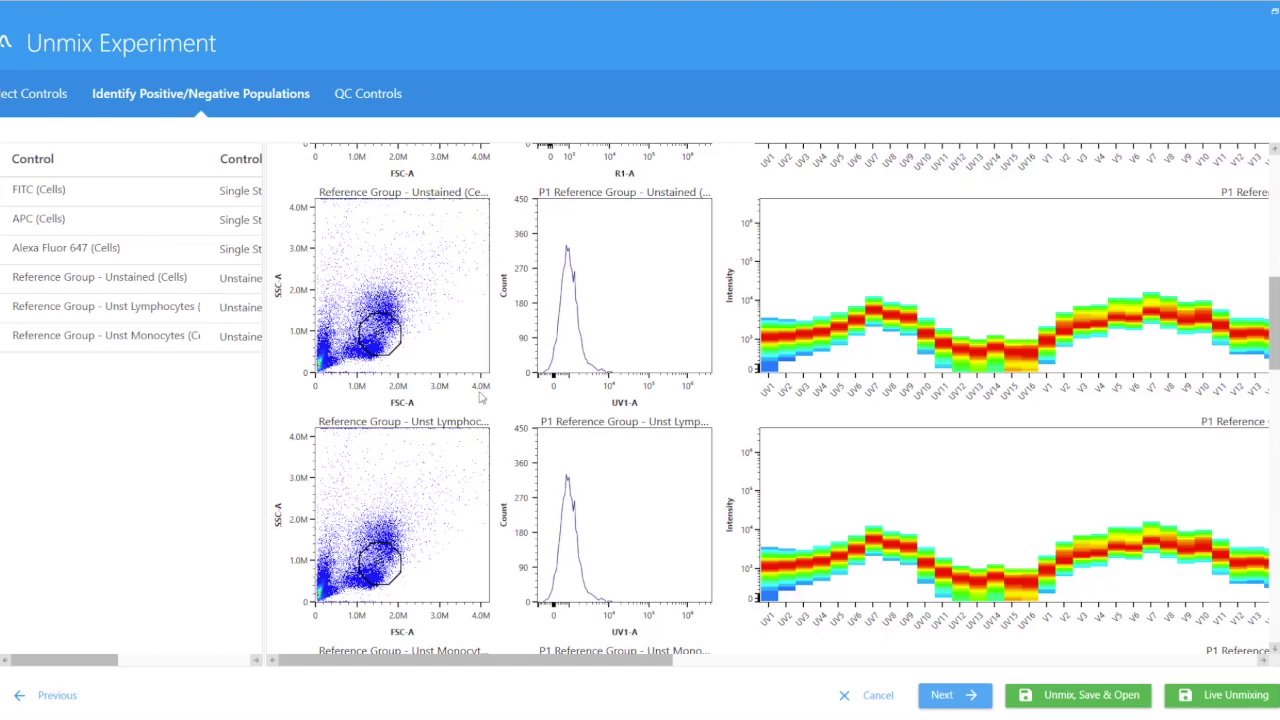
scroll(446, 470, down, 5)
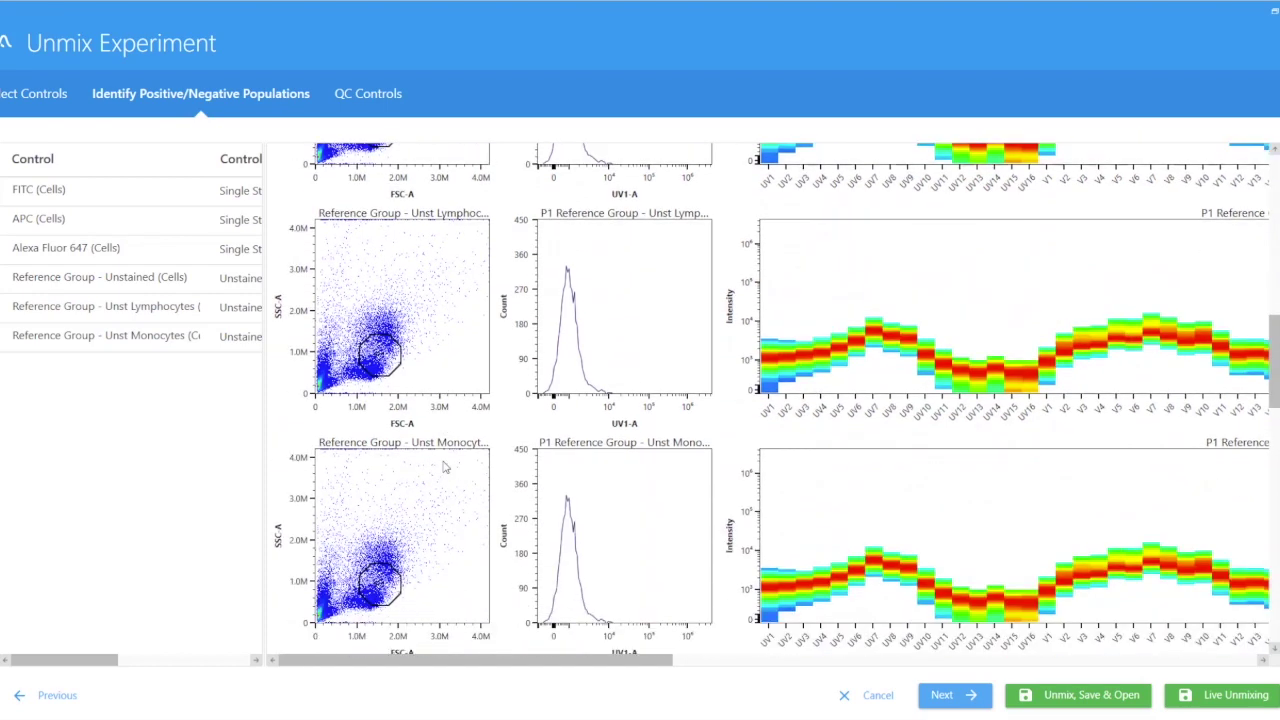
scroll(446, 468, up, 6)
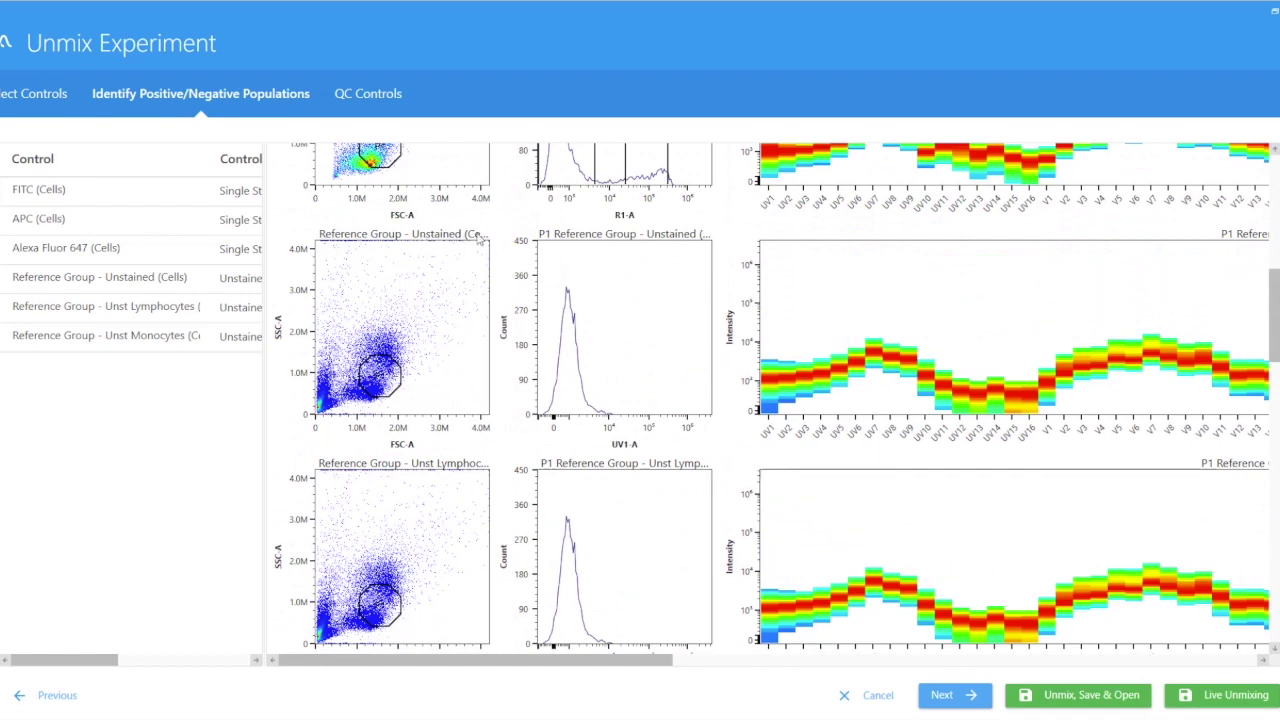
click(382, 362)
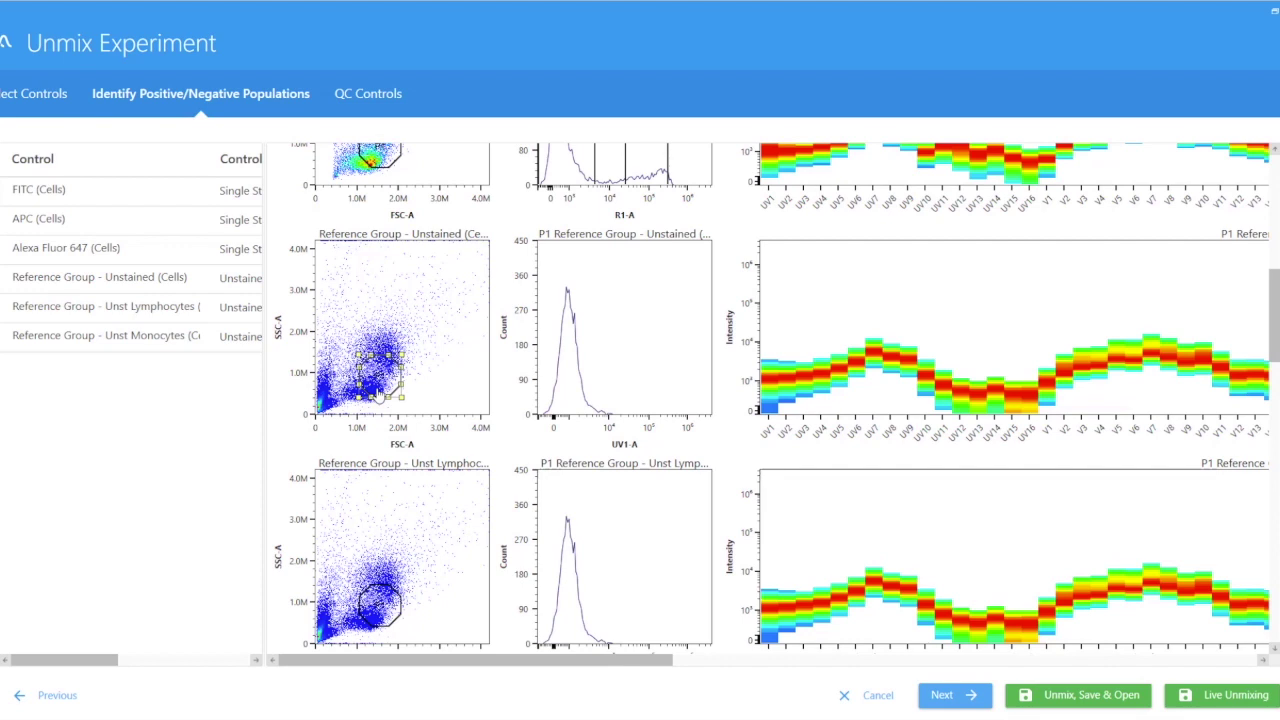
click(405, 314)
click(400, 385)
drag(398, 382, 404, 350)
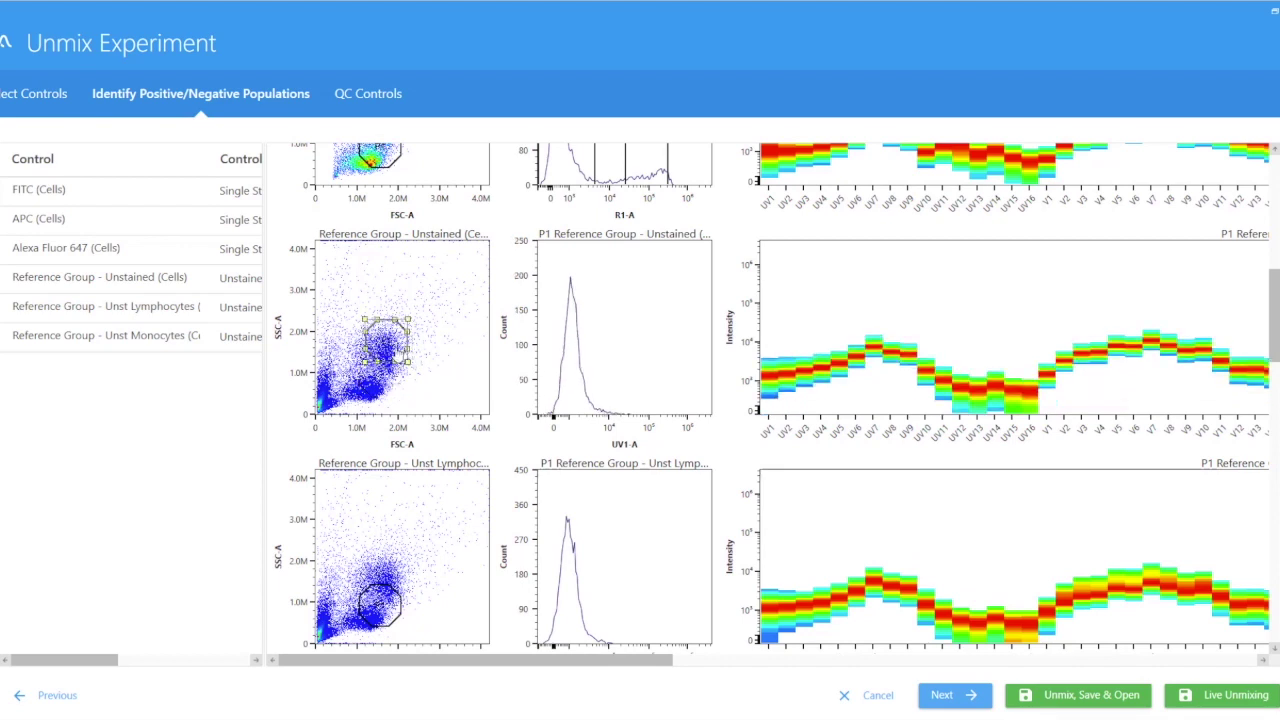
Move the Reference Group - Unst Lymphocytes scatter gate onto the lower cell cluster and fit it, around 1.3M FSC-A and 0.6M SSC-A.
scroll(452, 325, down, 3)
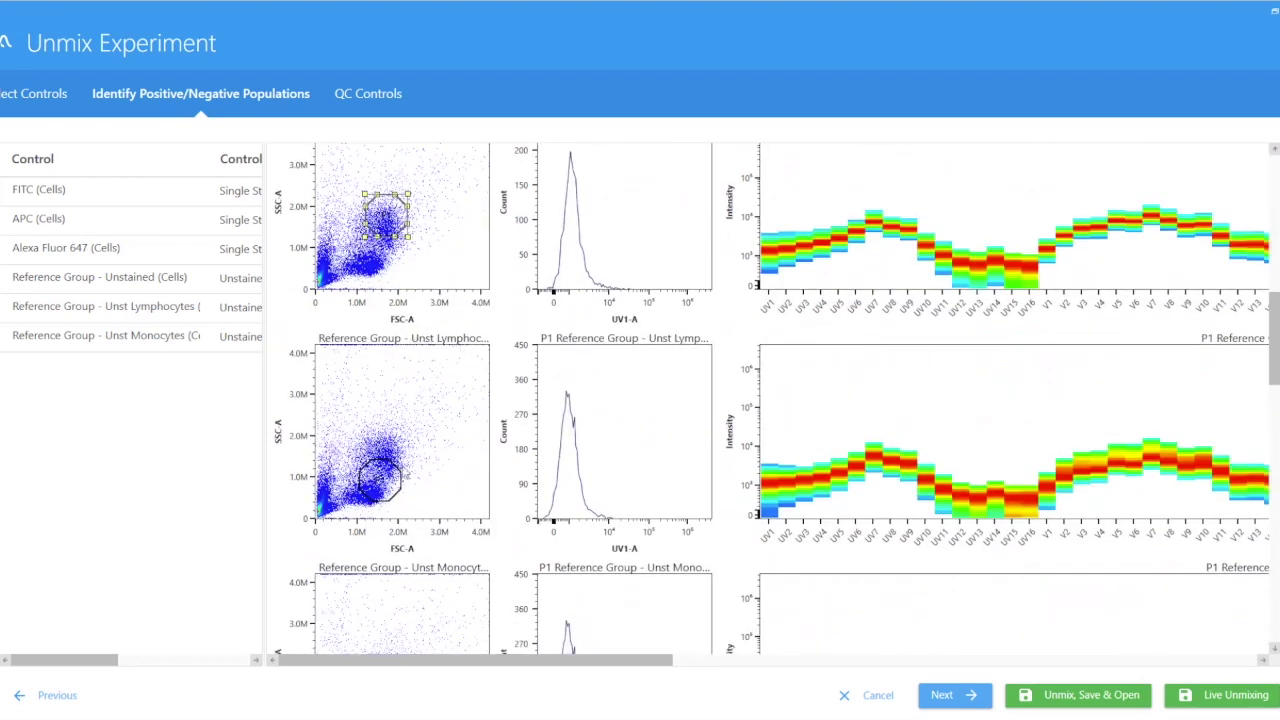
drag(393, 487, 381, 498)
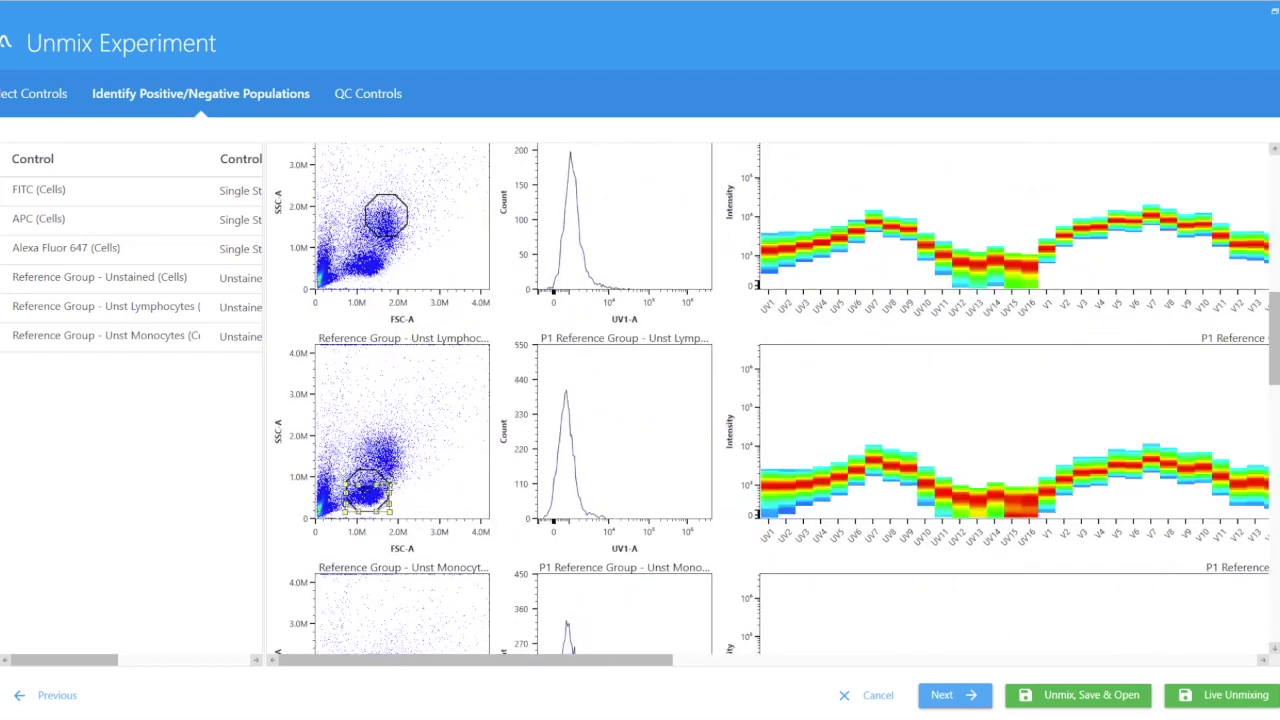
scroll(390, 500, down, 4)
click(398, 550)
click(450, 457)
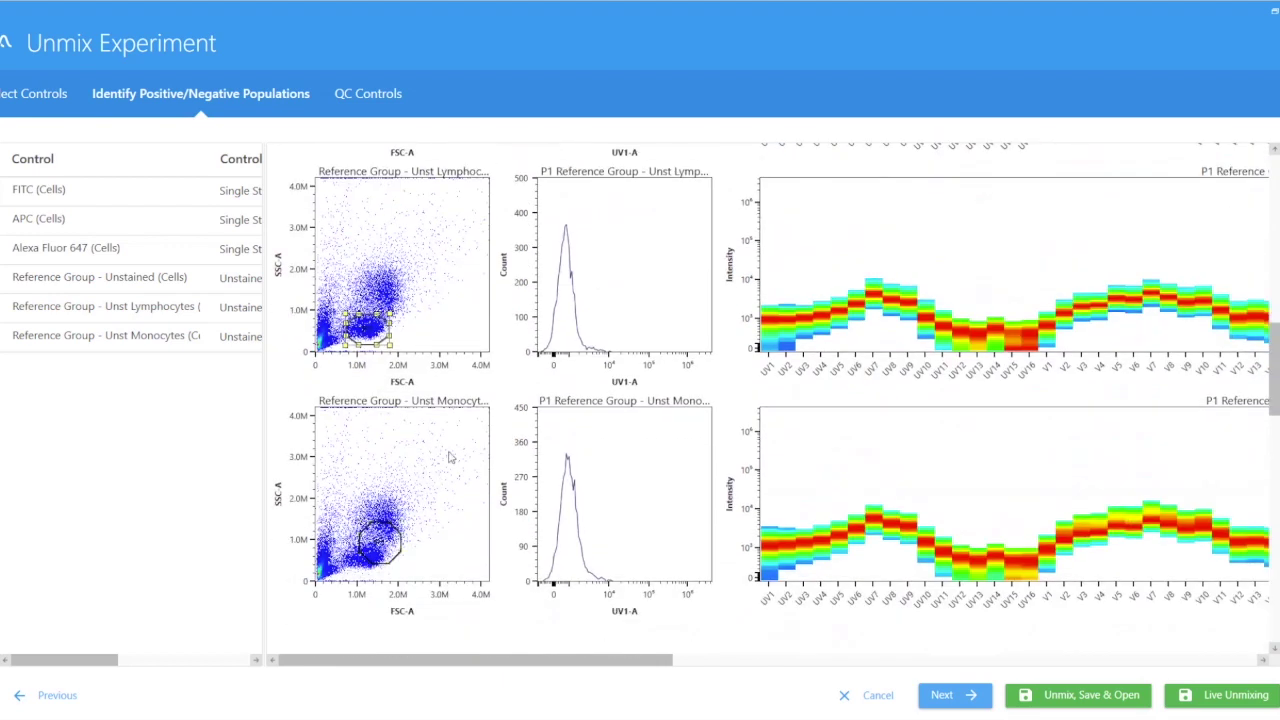
Move the Unst Monocytes gate onto the upper cluster, resize it to about 0.9M–3.2M FSC-A and 0.8M–2.9M SSC-A, and cancel the unmixing.
drag(378, 545, 404, 484)
drag(400, 538, 404, 532)
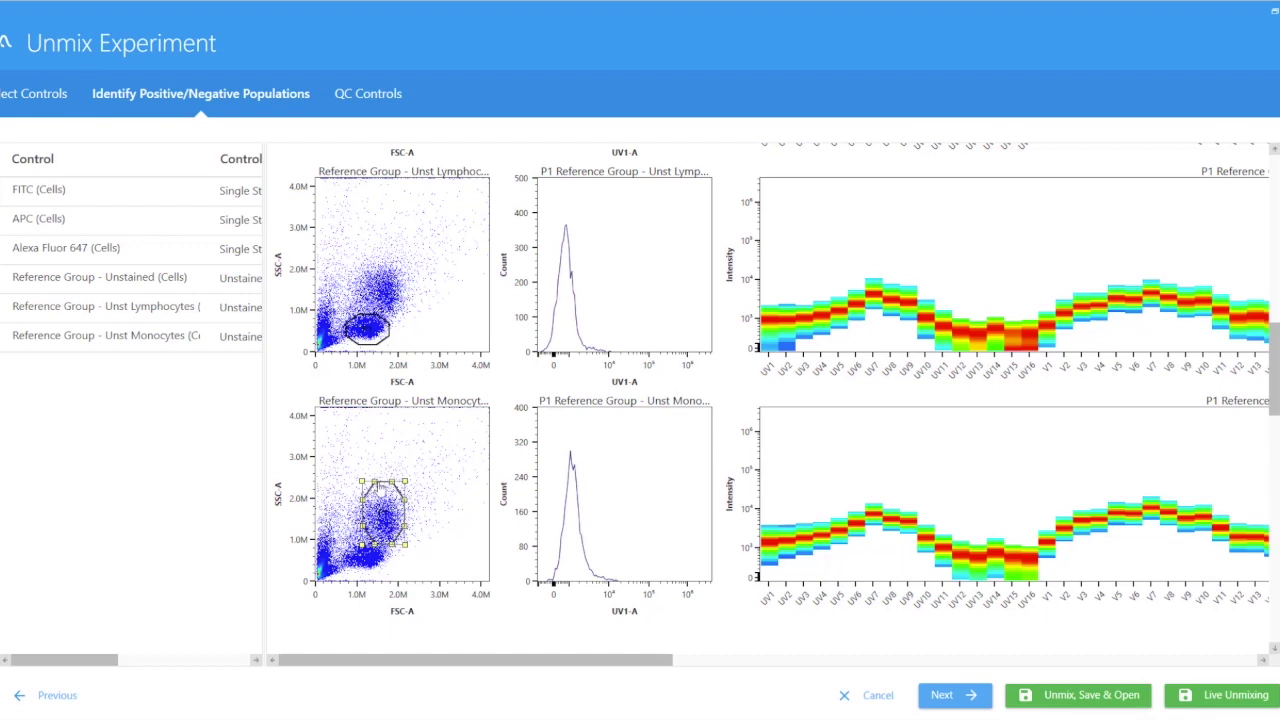
drag(362, 545, 333, 580)
drag(405, 481, 454, 441)
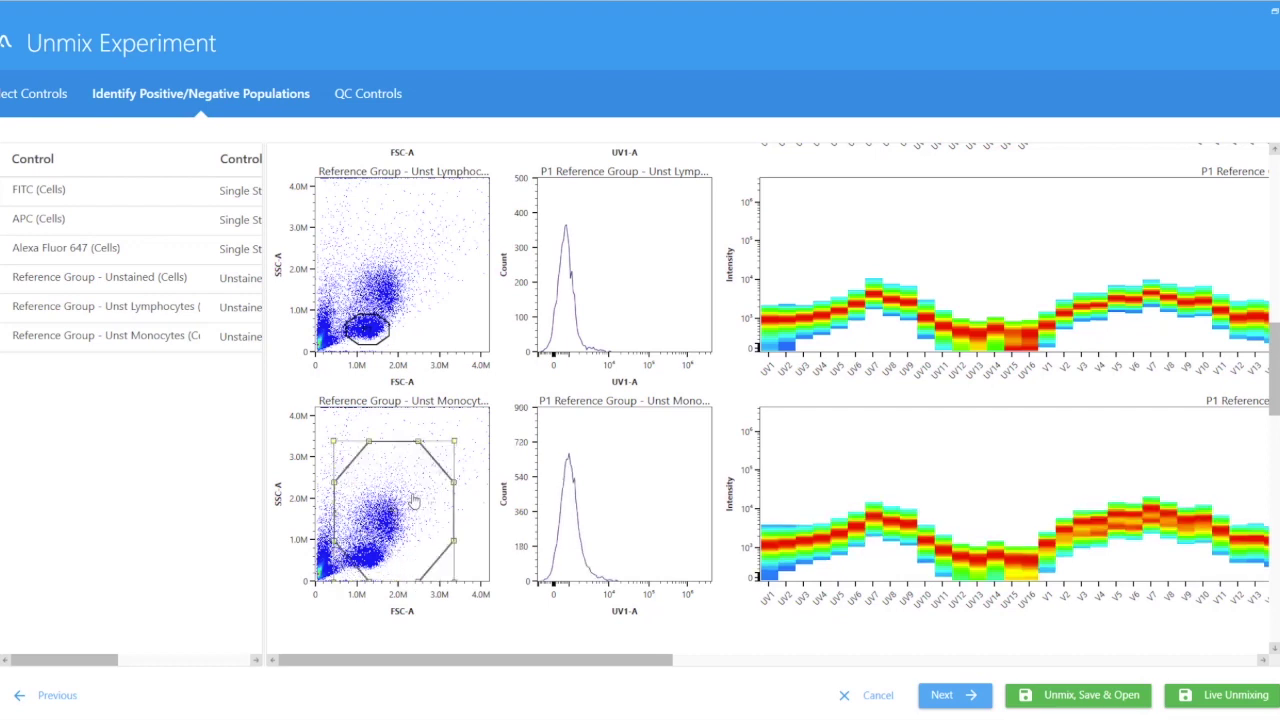
drag(395, 544, 408, 533)
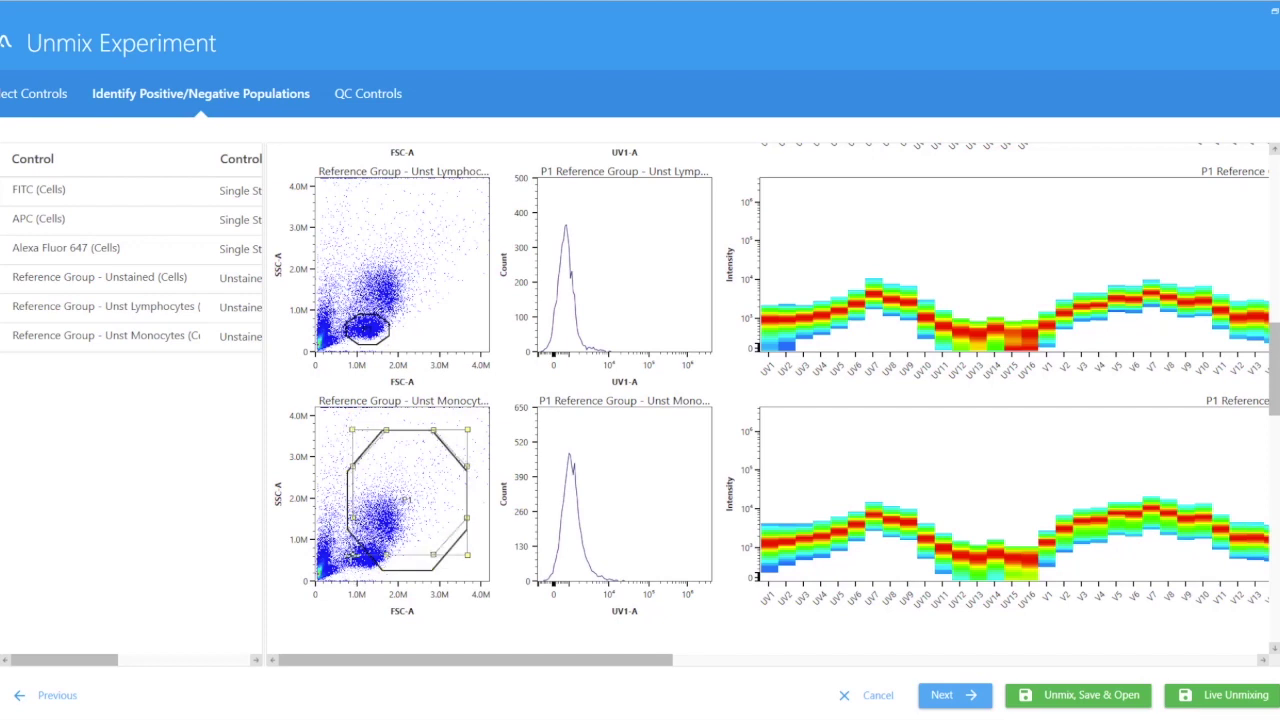
drag(468, 429, 445, 462)
drag(346, 571, 352, 547)
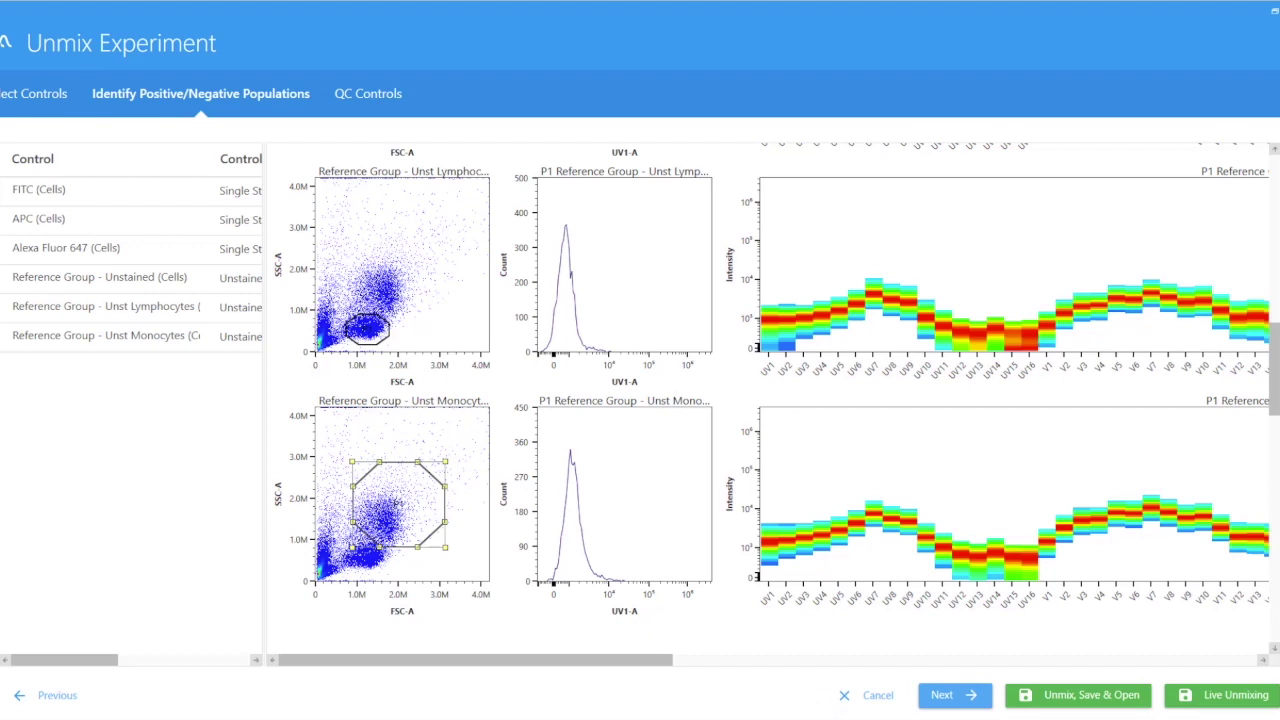
click(877, 703)
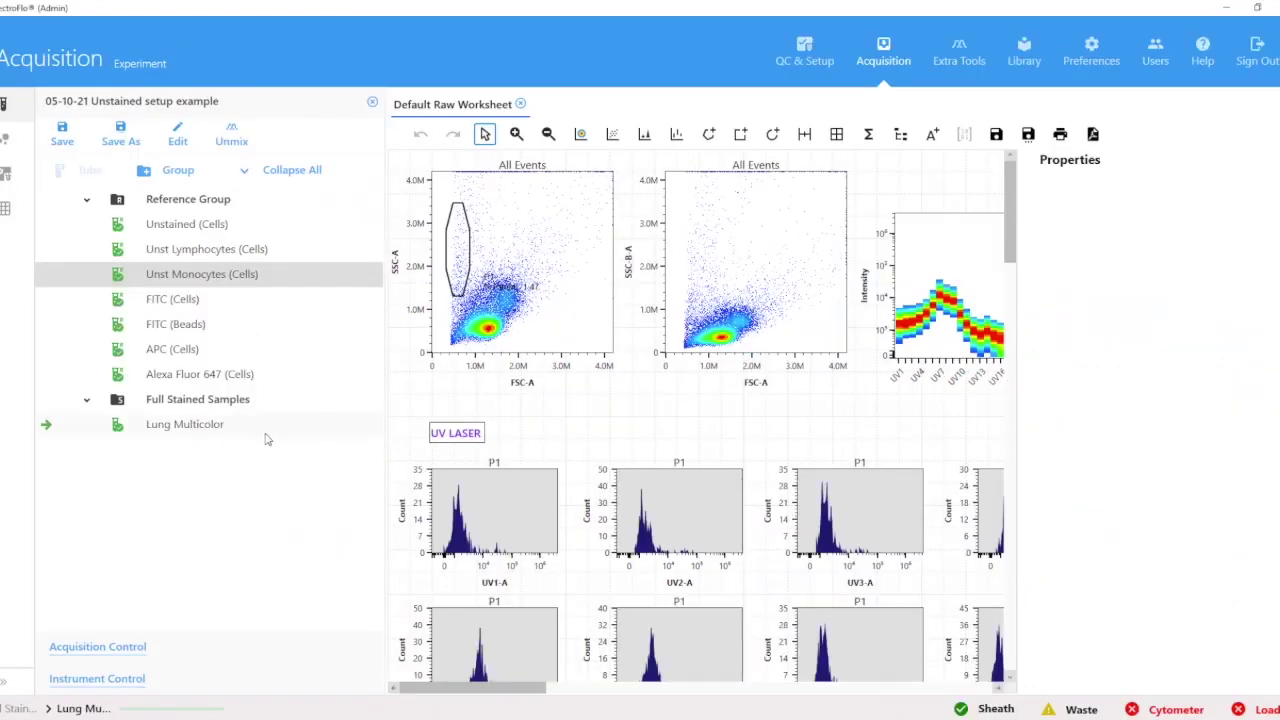
Display the Unstained tube and fit the P1 gate around the upper cluster, about 1.1M–2.2M FSC-A and 1.0M–2.7M SSC-A.
click(462, 278)
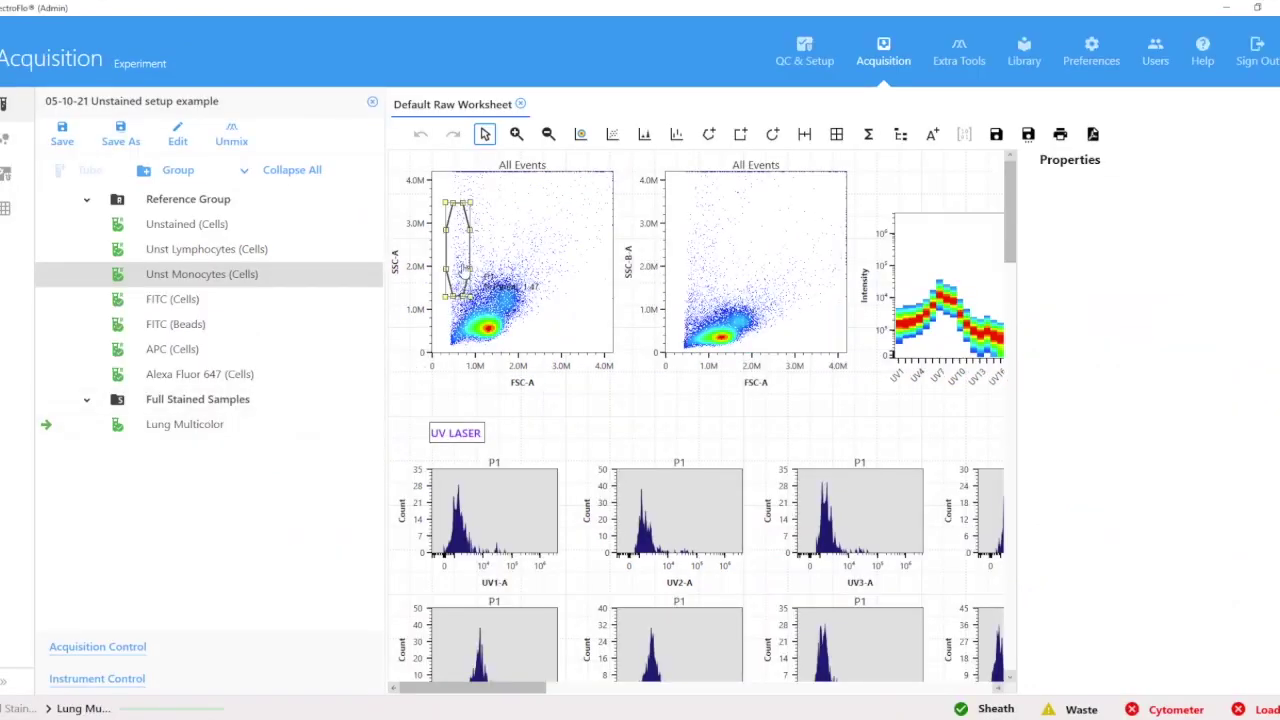
drag(462, 256, 496, 264)
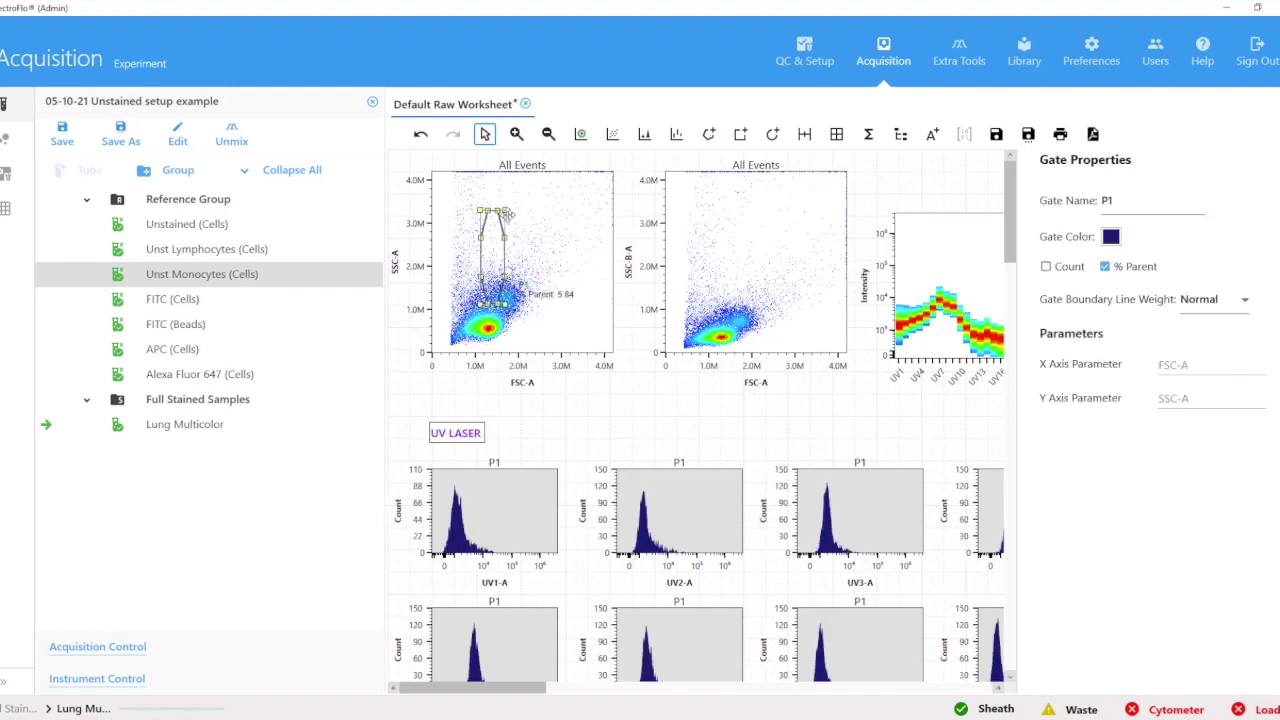
click(48, 226)
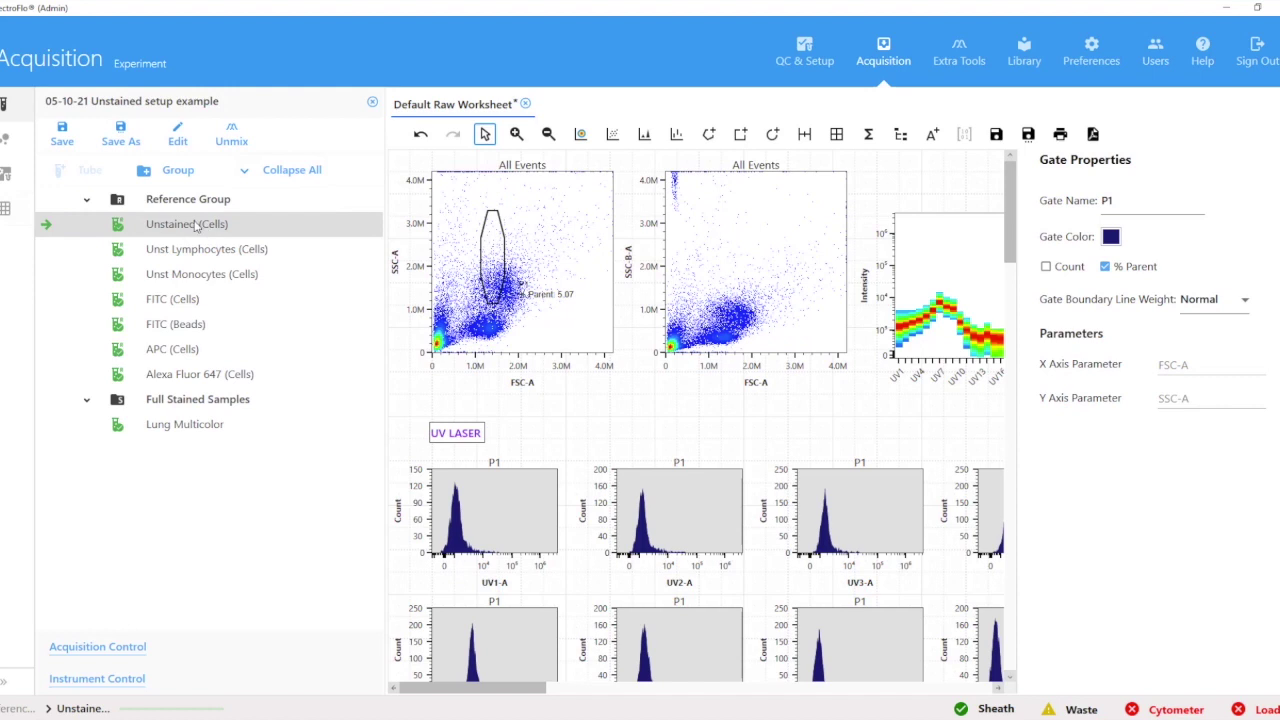
click(505, 255)
drag(516, 234, 533, 233)
drag(516, 278, 511, 283)
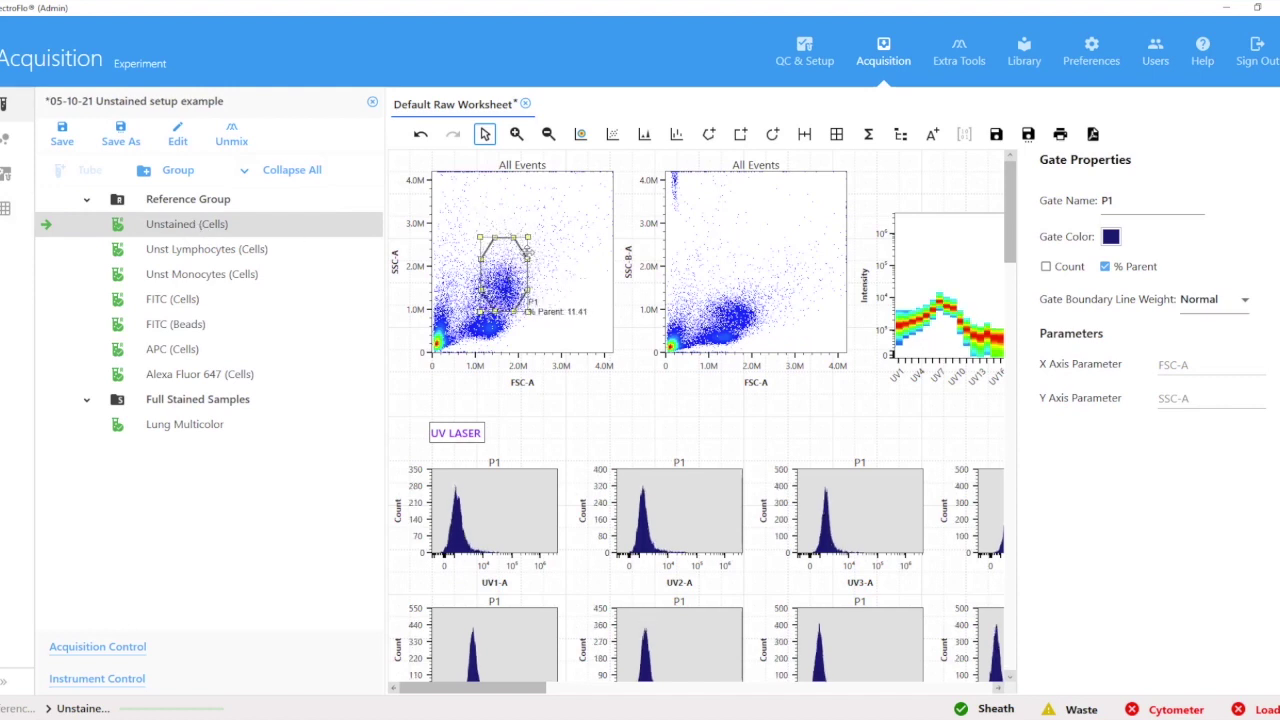
Open the export of the P1 gate's upper-cluster events as an FCS file and dismiss it without saving.
right_click(508, 285)
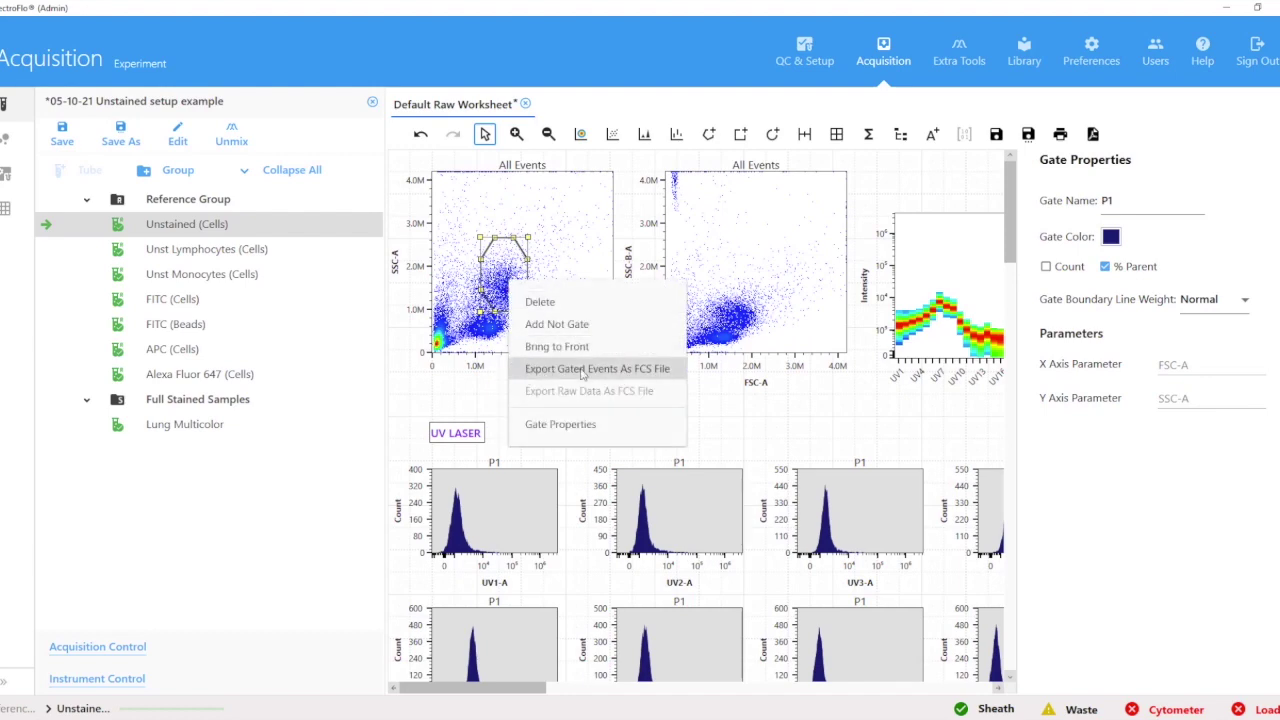
click(615, 369)
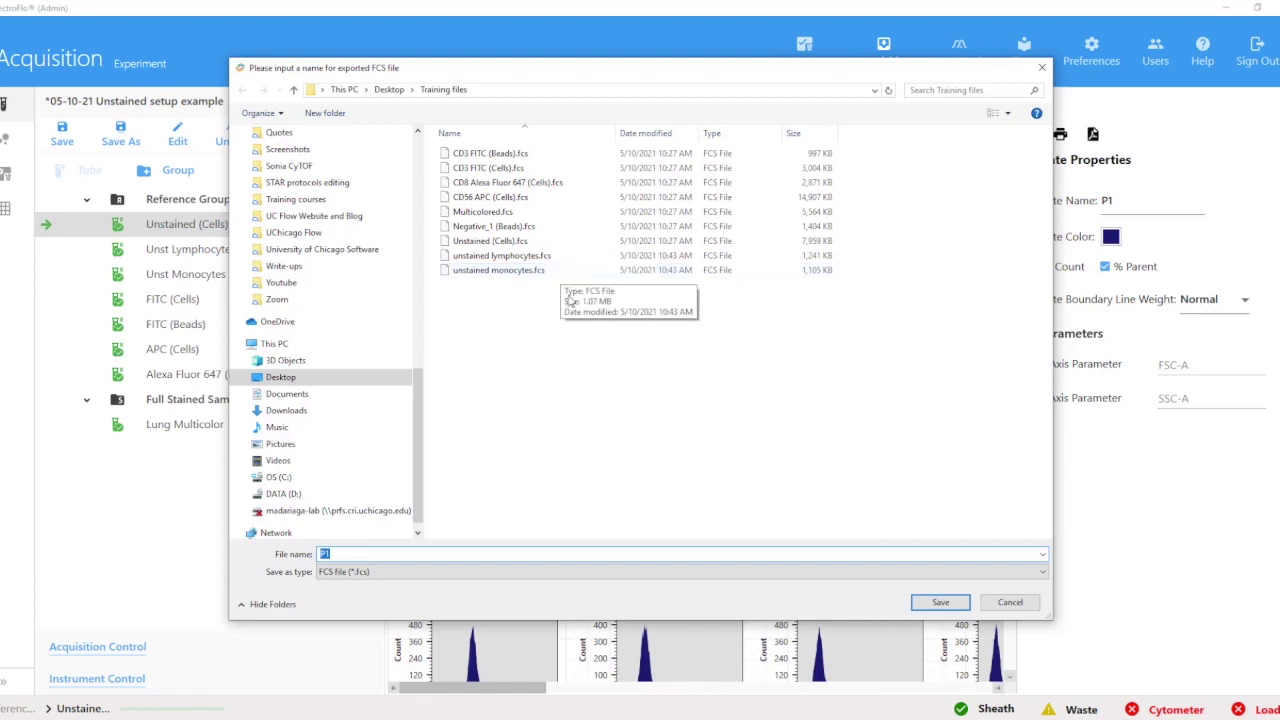
click(1010, 602)
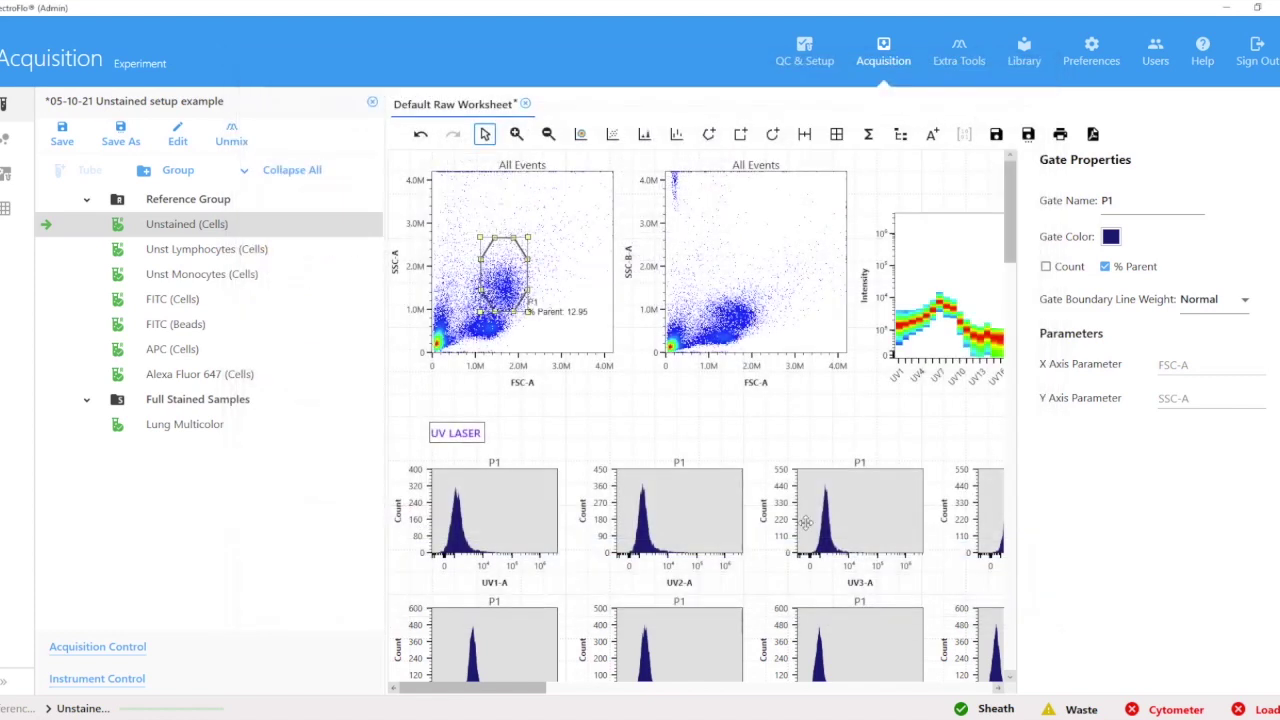
Fit the P1 gate around the lower cluster, about 0.6M–1.8M FSC-A and 0.2M–0.9M SSC-A, and start exporting its gated events as an FCS file.
click(489, 318)
drag(489, 318, 474, 349)
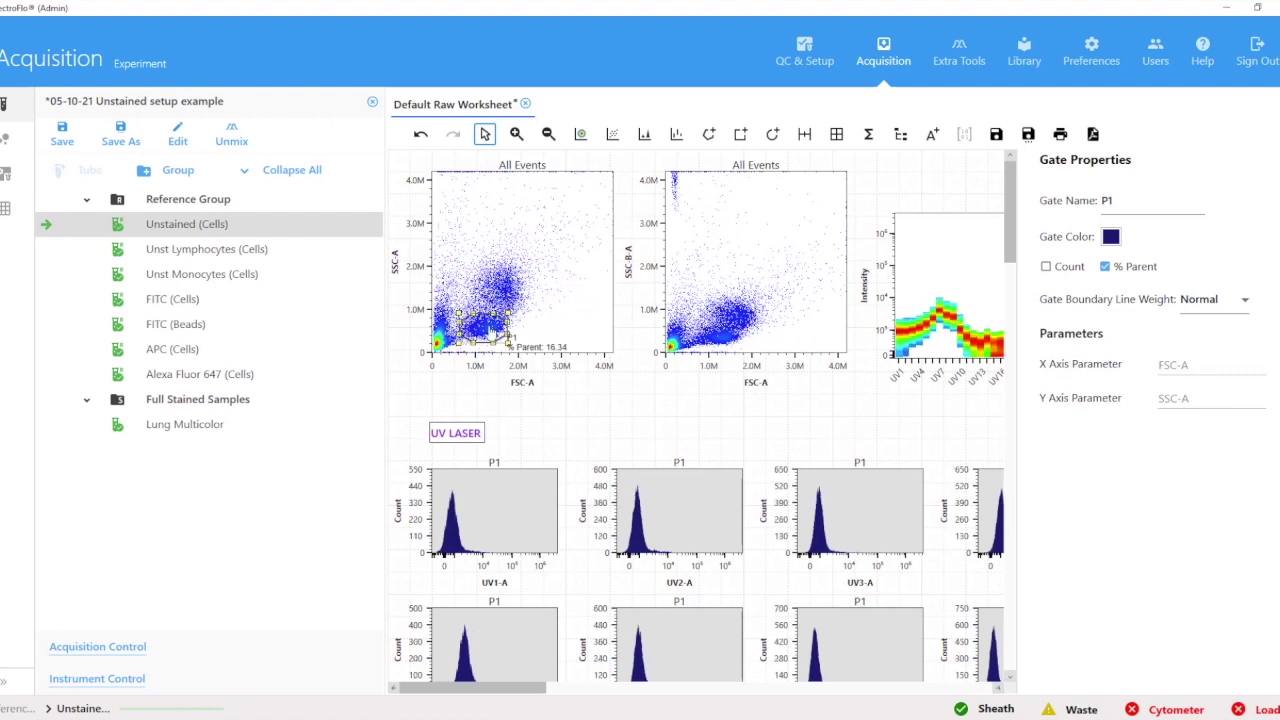
right_click(490, 329)
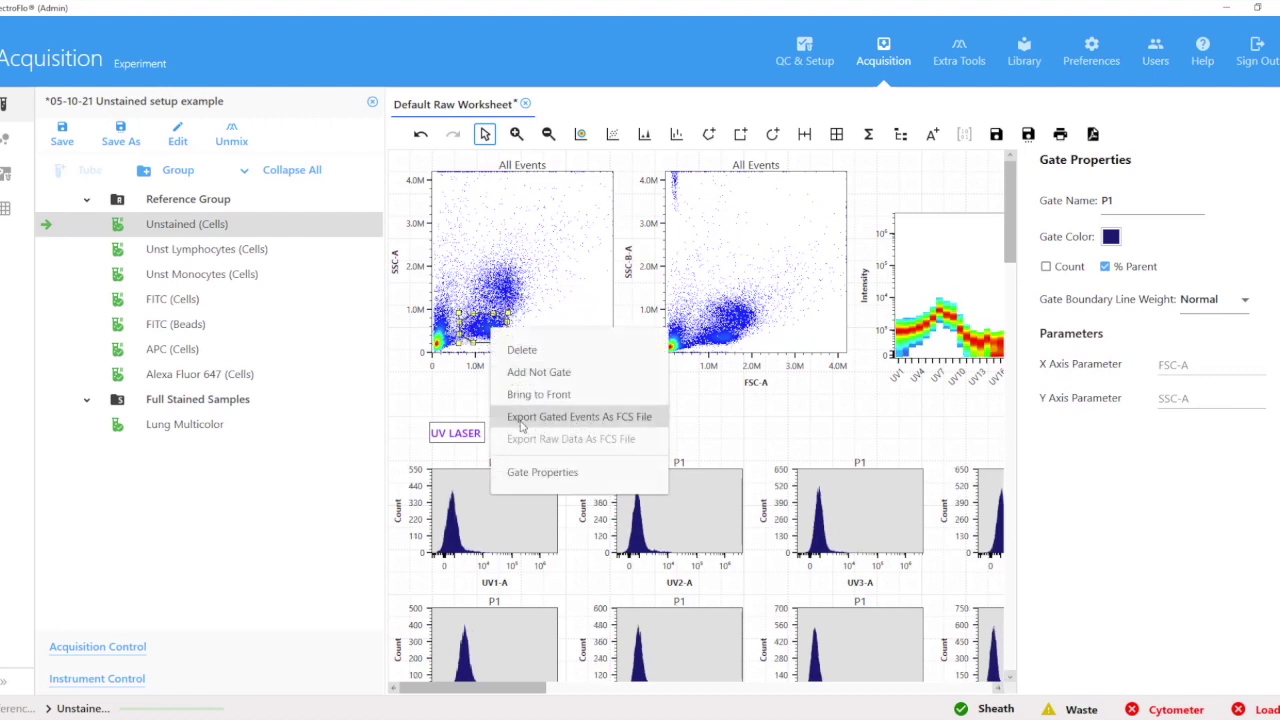
click(622, 420)
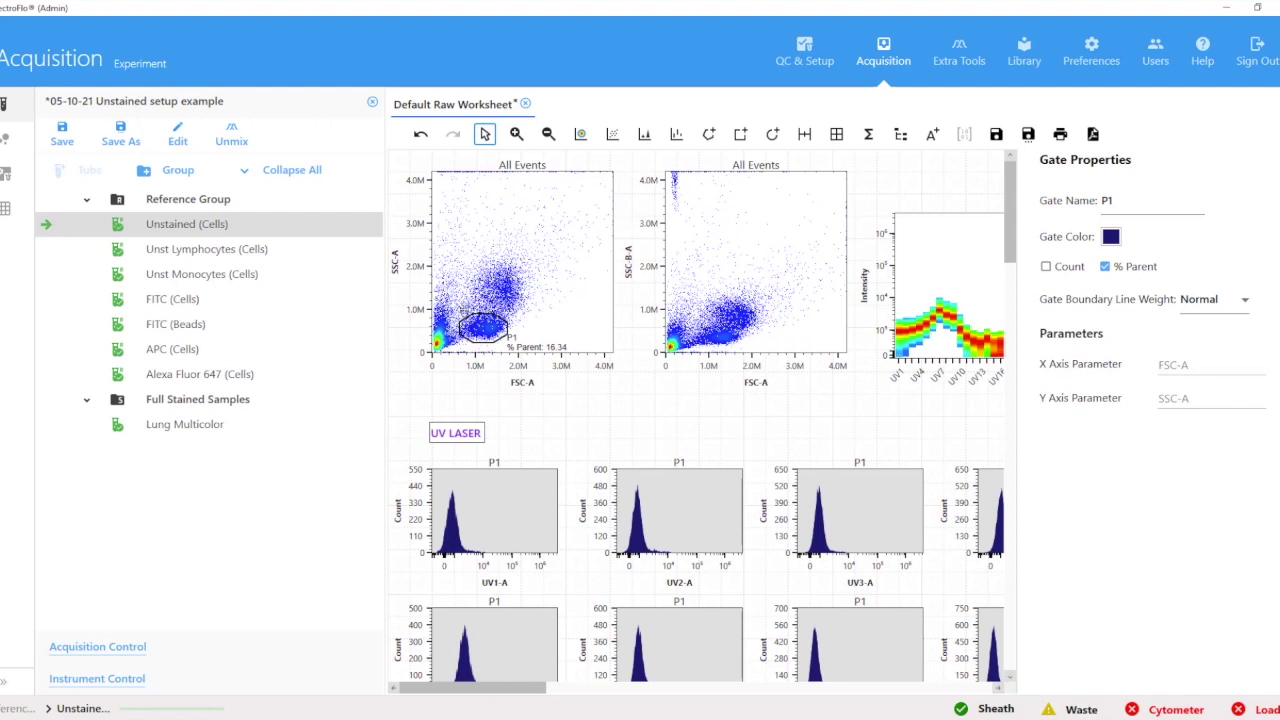
Import unstained lymphocytes.fcs into the Unst Lymphocytes tube and unstained monocytes.fcs into the Unst Monocytes tube.
right_click(194, 259)
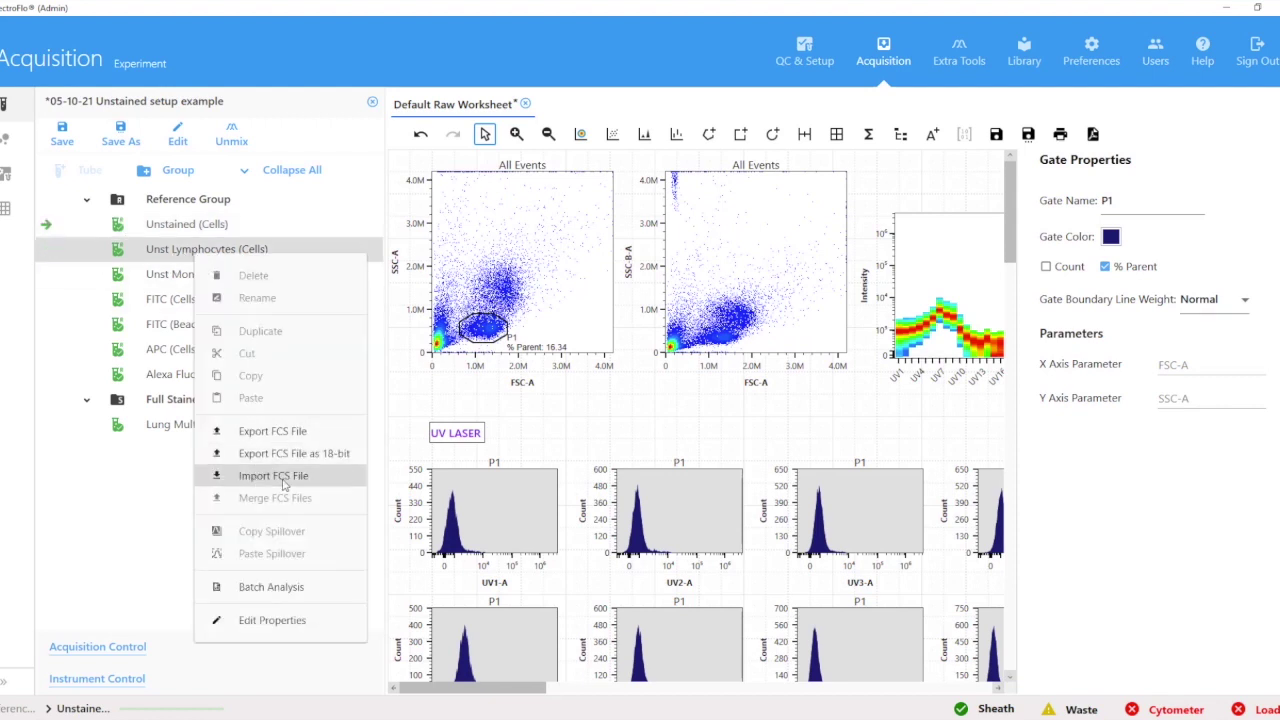
click(284, 482)
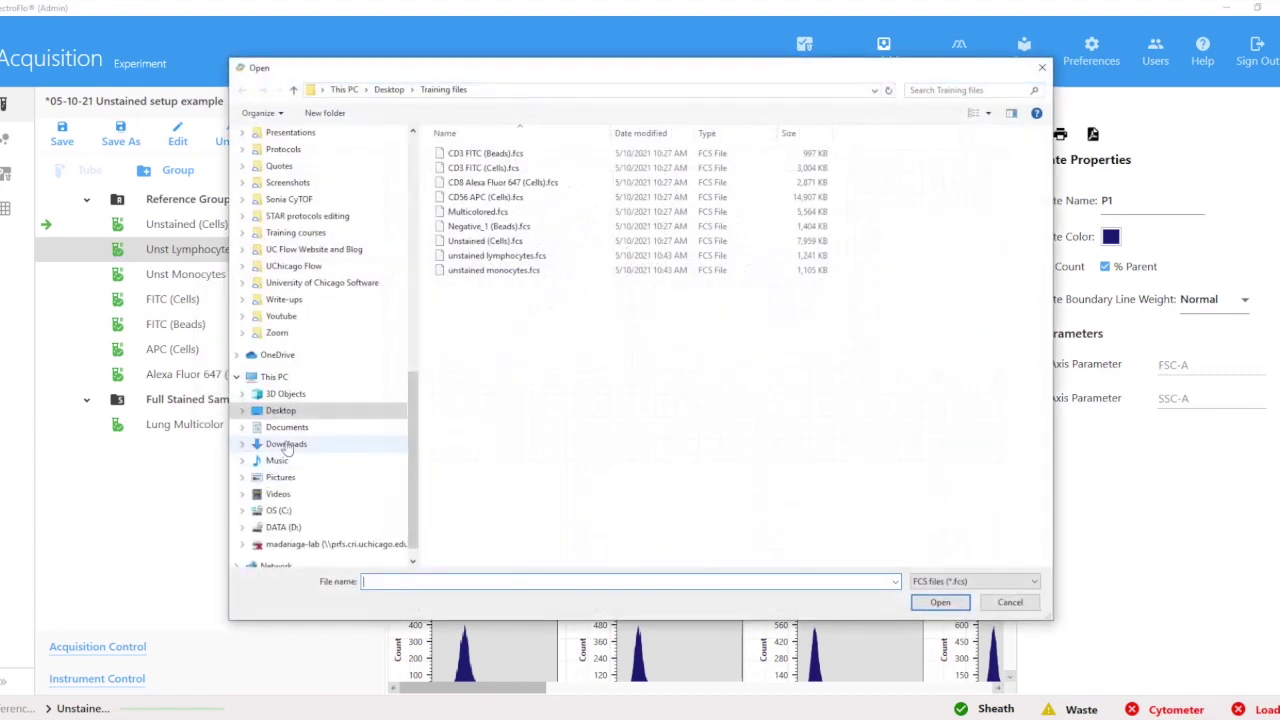
double_click(495, 258)
right_click(183, 276)
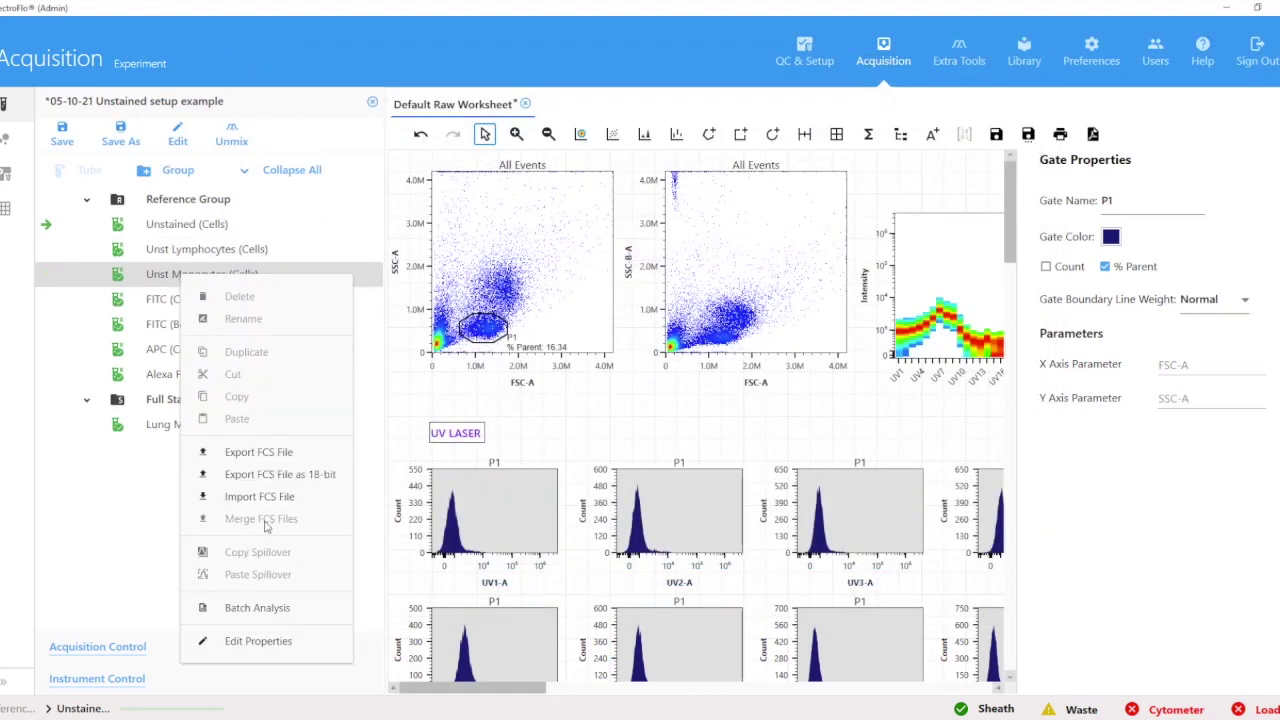
click(263, 497)
double_click(490, 274)
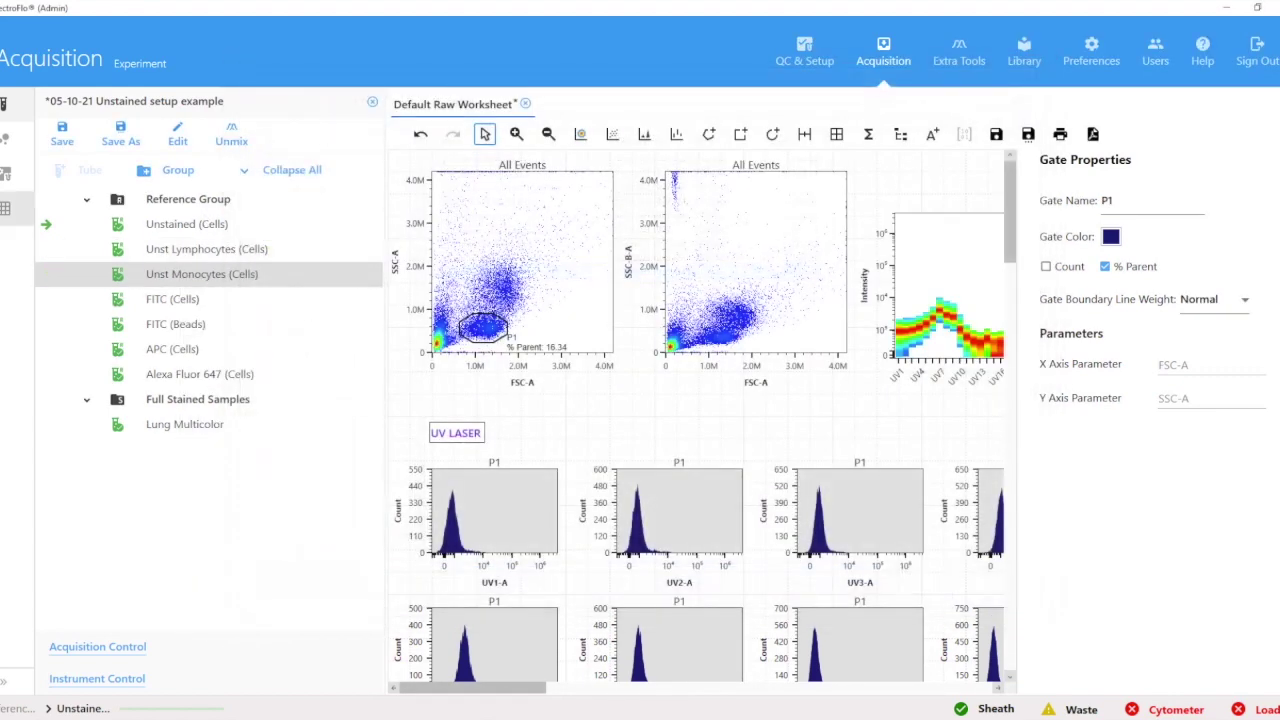
Display the Unst Lymphocytes tube in the worksheet and start unmixing with the preselected controls, proceeding to the positive and negative populations.
click(47, 250)
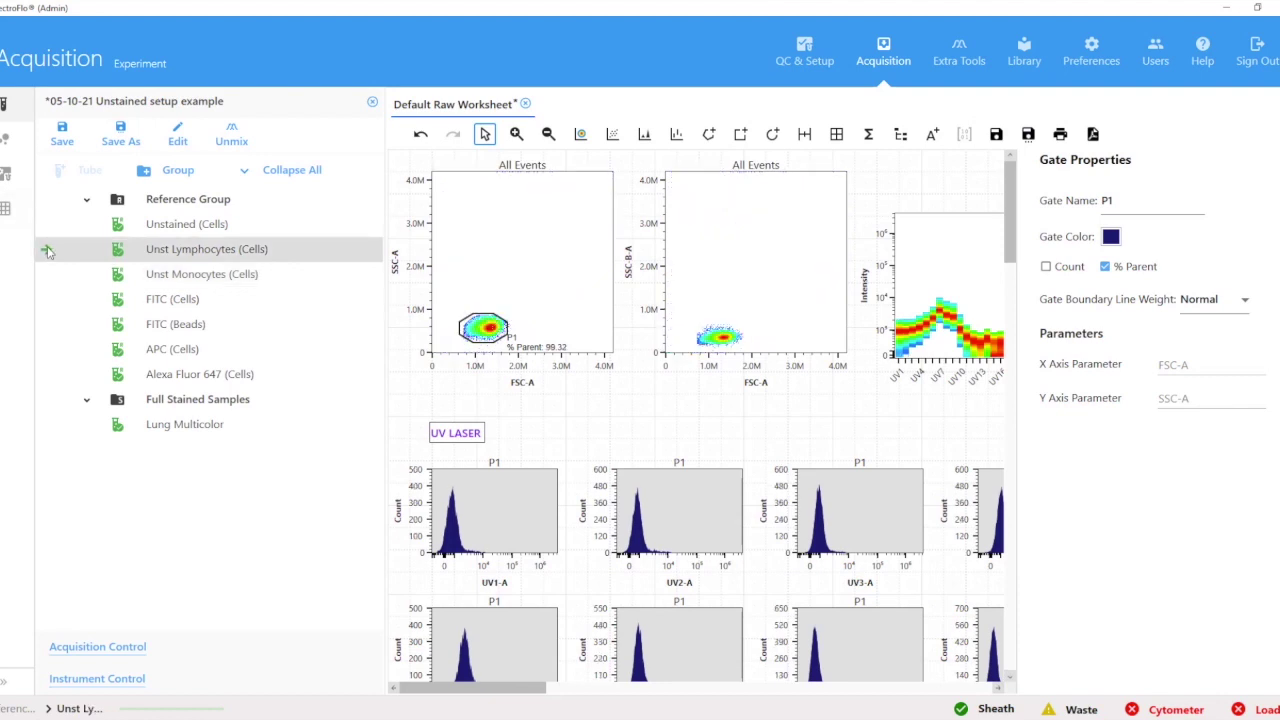
click(487, 335)
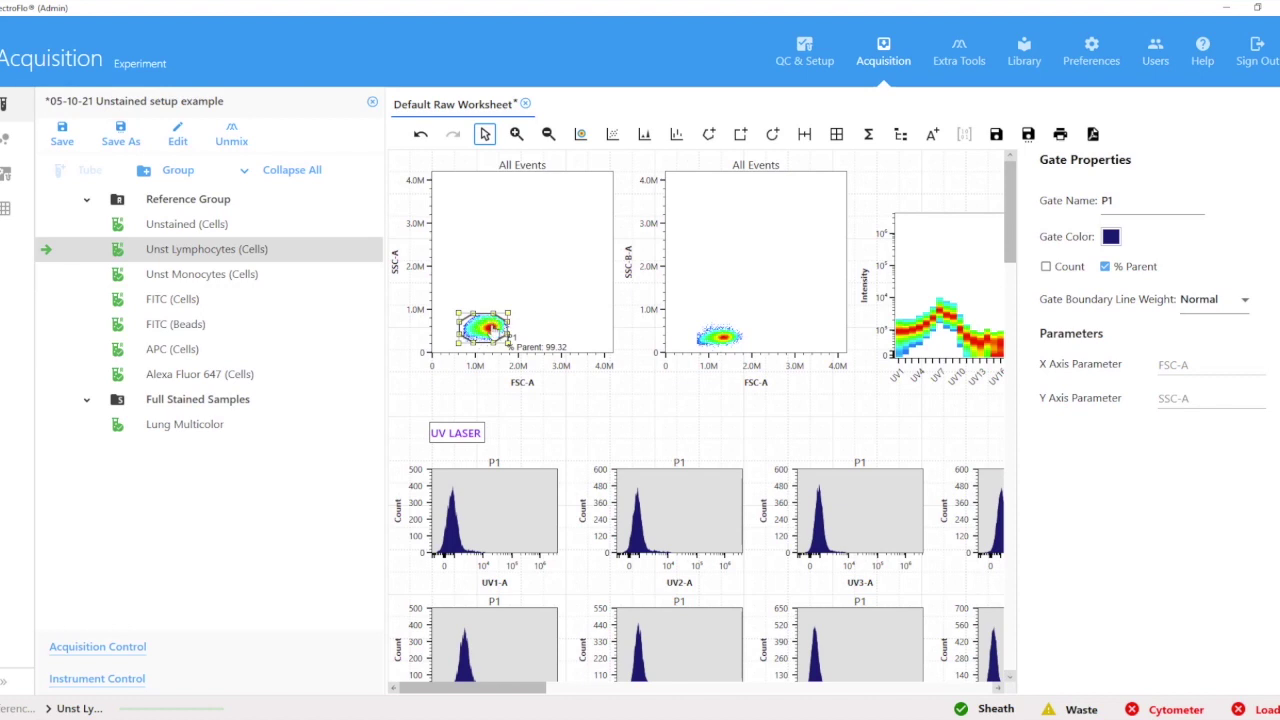
click(231, 133)
click(1220, 694)
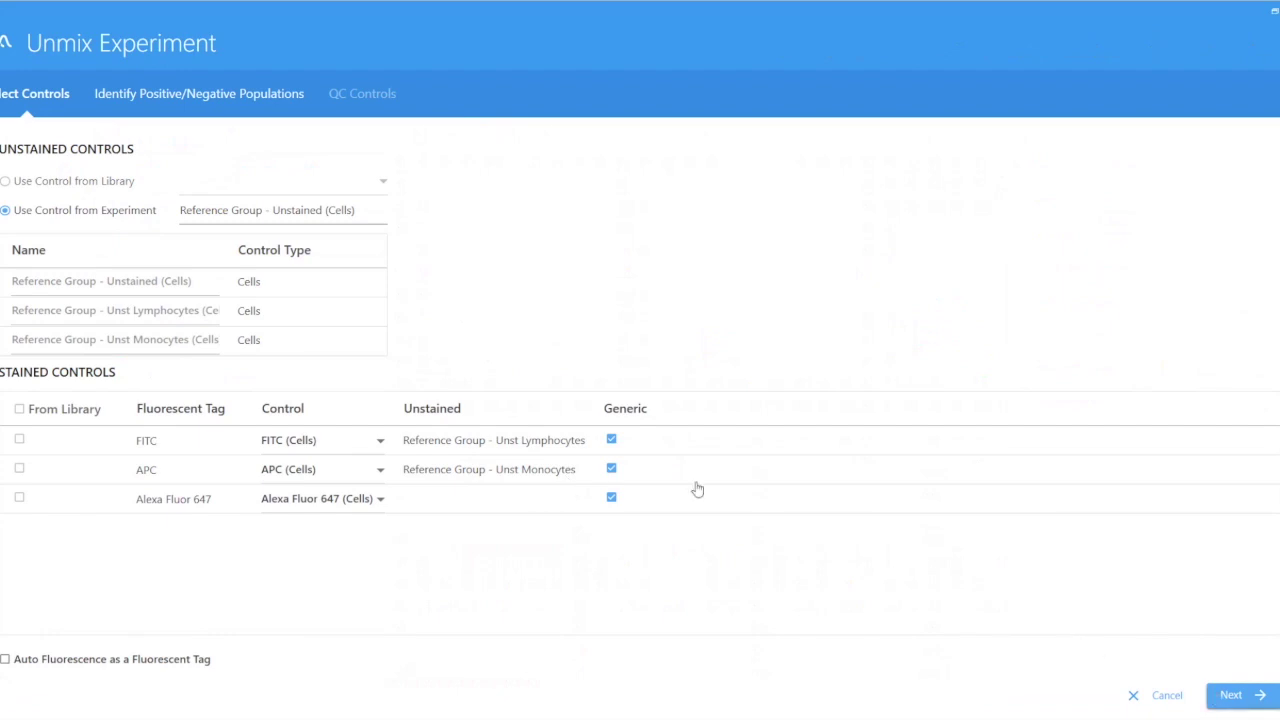
Widen the plot area, enclose the Unst Monocytes and Unst Lymphocytes clusters fully within their scatter gates, and cancel the unmixing.
scroll(759, 481, down, 3)
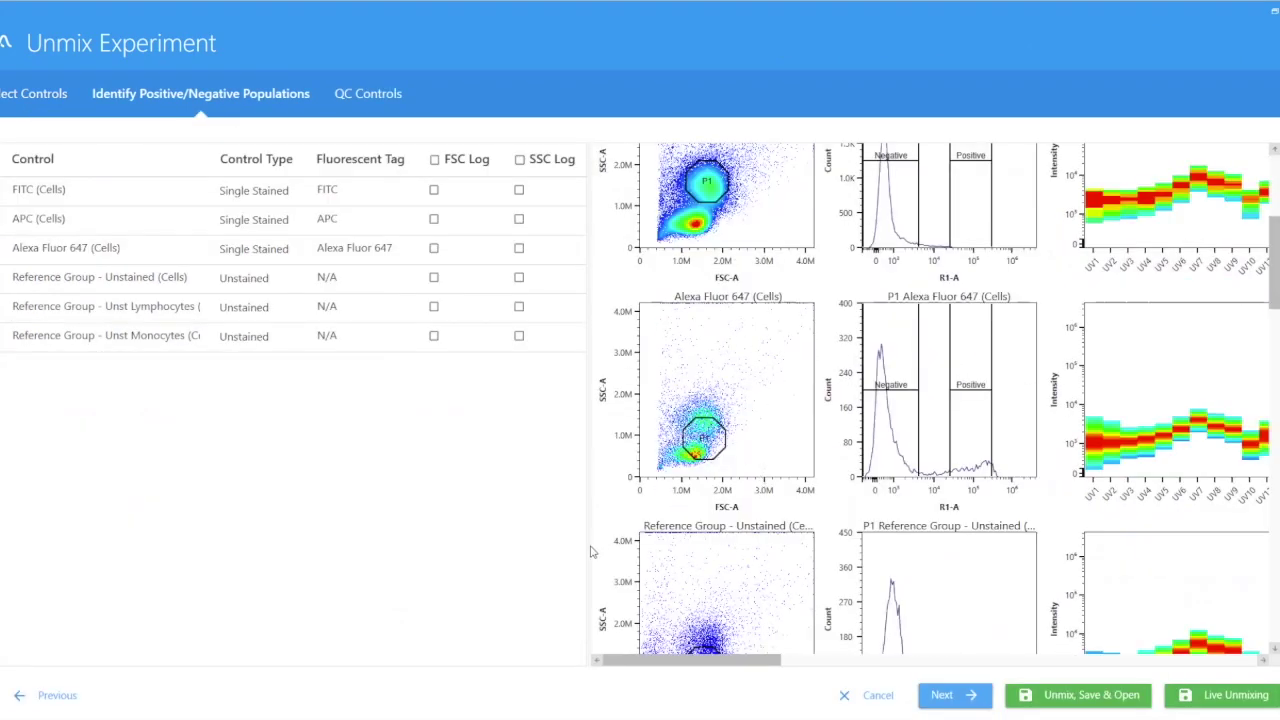
drag(590, 551, 314, 543)
scroll(533, 471, down, 5)
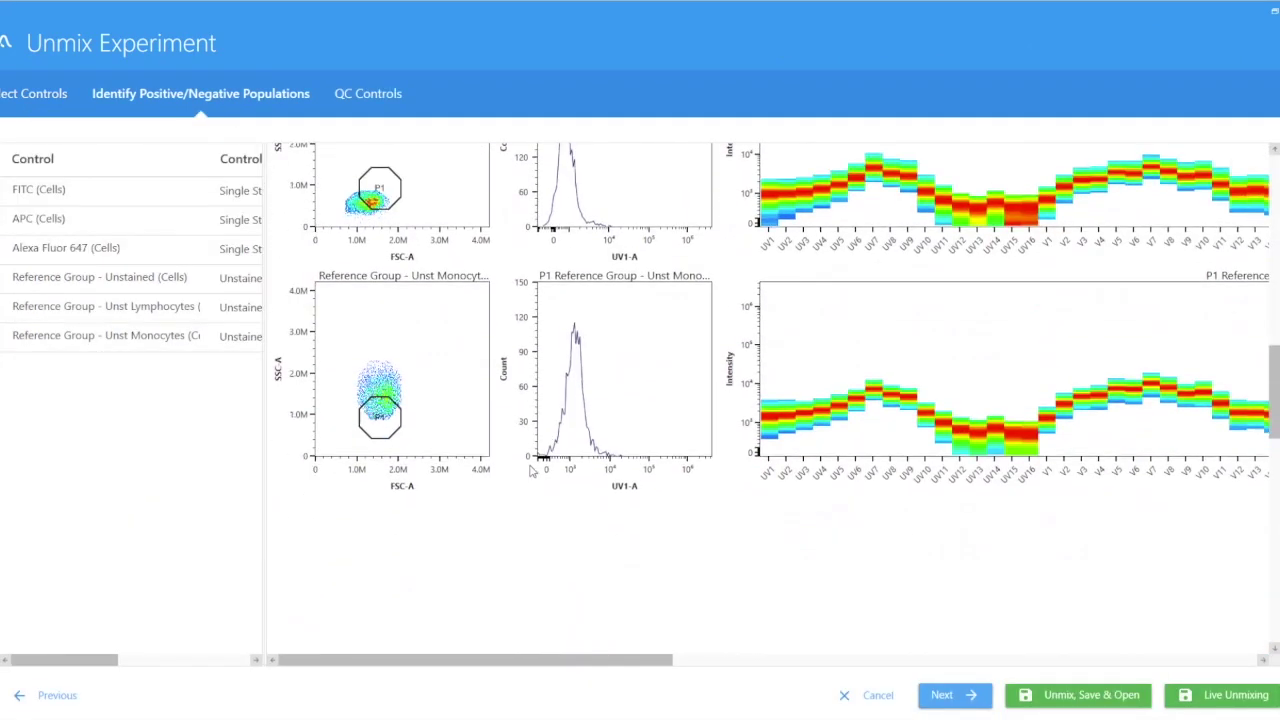
scroll(533, 471, up, 2)
click(385, 548)
drag(385, 548, 393, 486)
drag(382, 314, 376, 326)
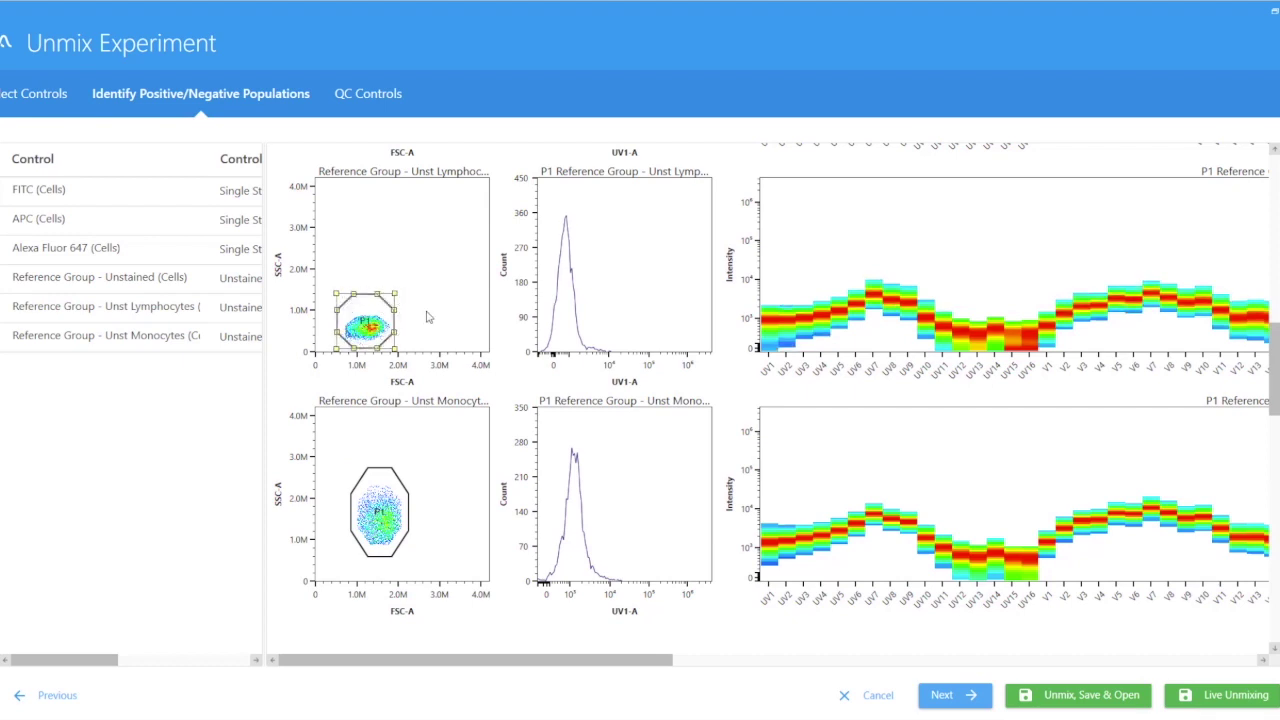
click(878, 695)
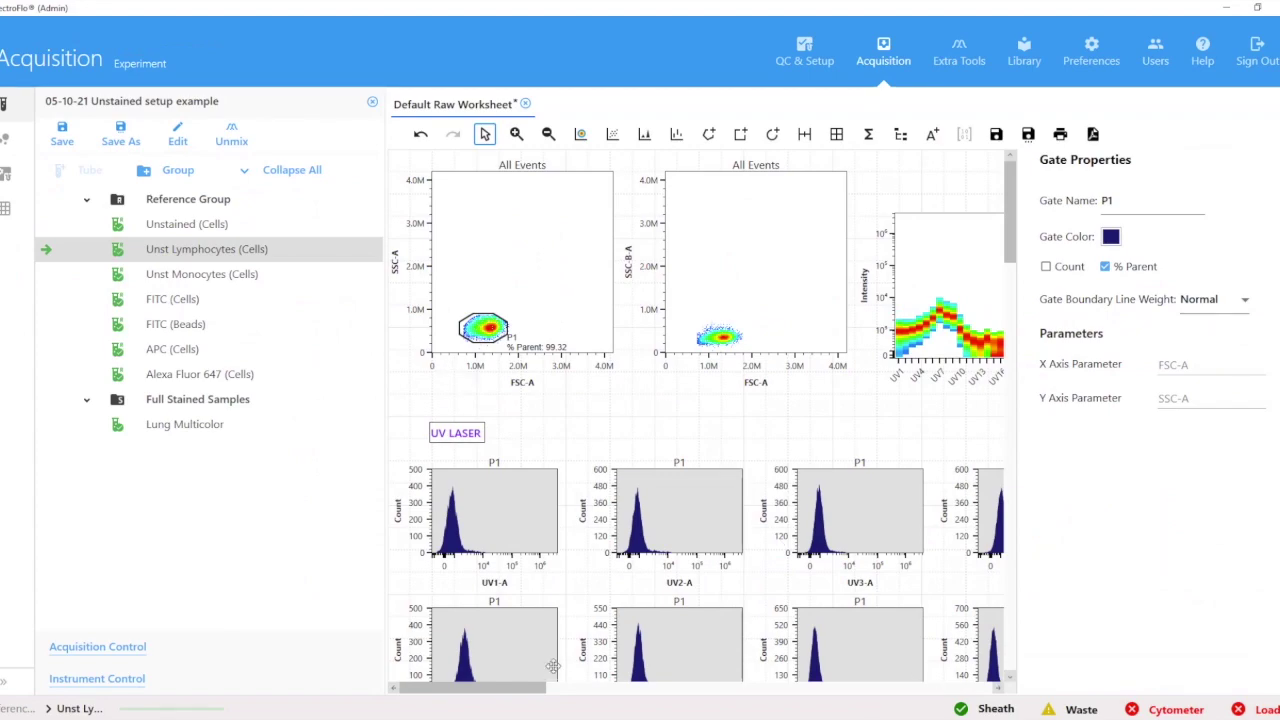
Switch to the PowerPoint slide show and advance to the Experiment Setup for Autofluorescence Extraction slide.
click(545, 718)
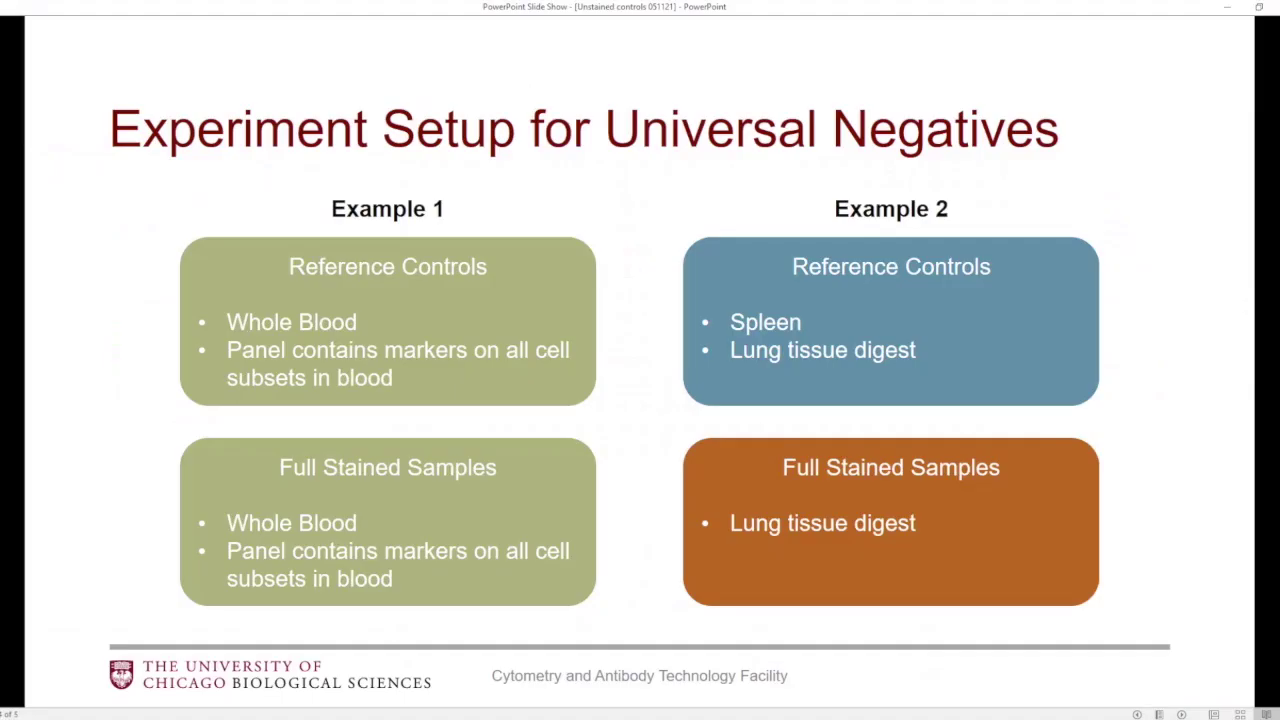
click(576, 549)
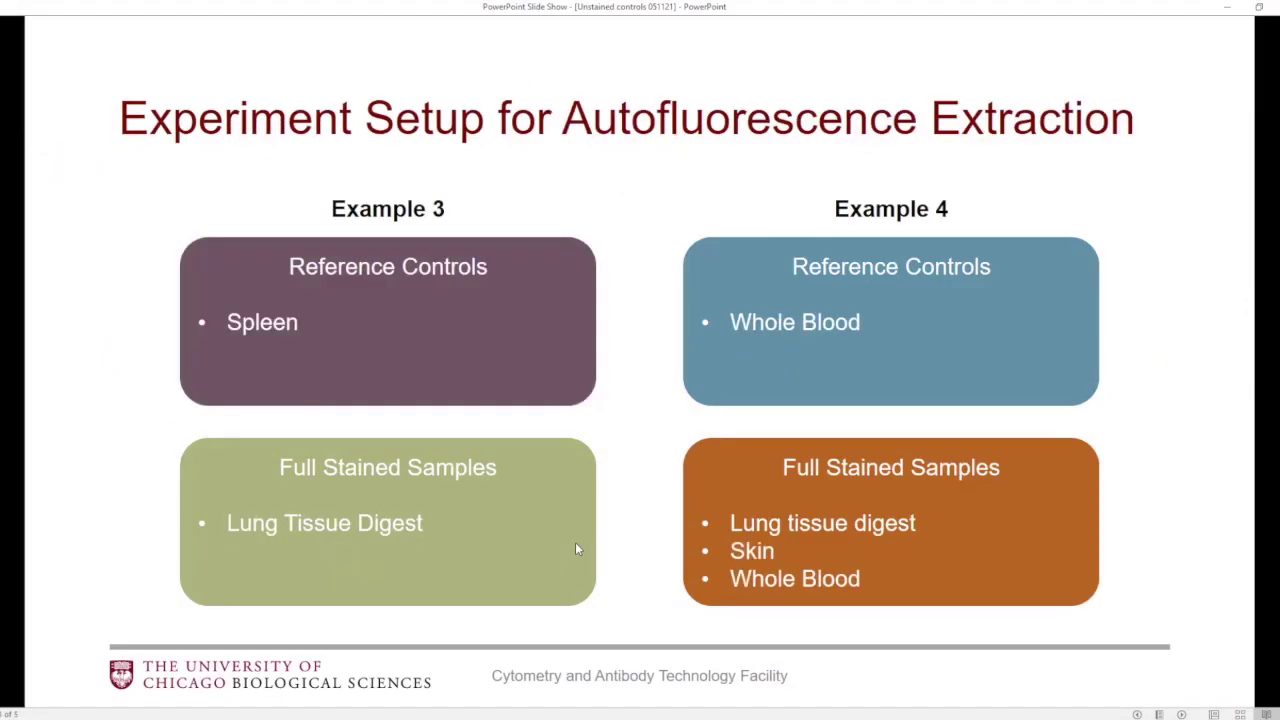
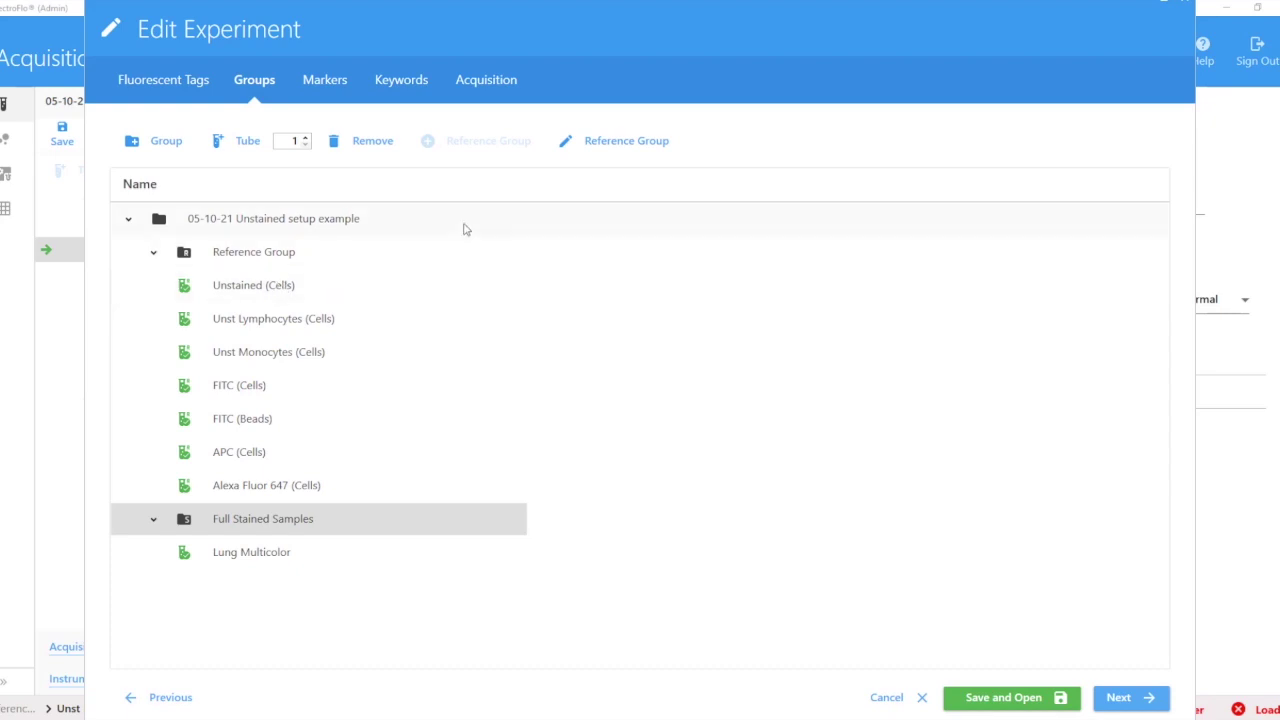
Review the reference group's unstained and additional negative control definitions, and close the editor without saving.
click(607, 142)
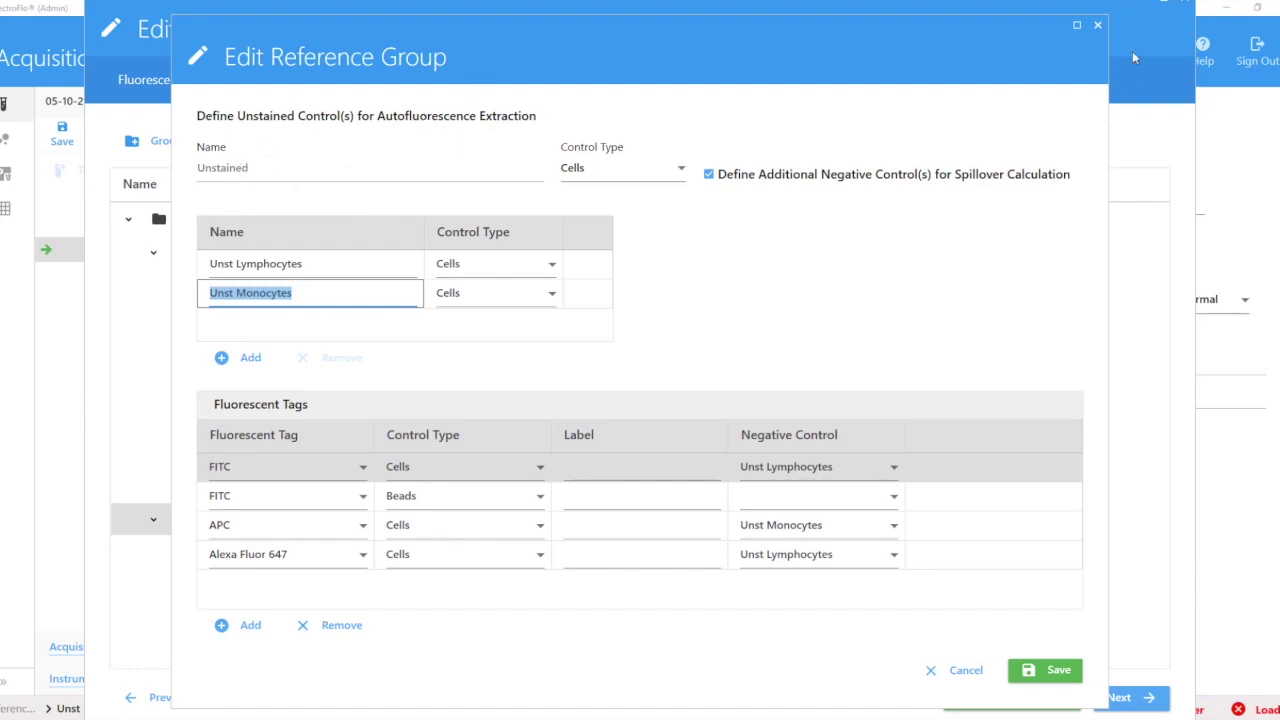
click(1097, 25)
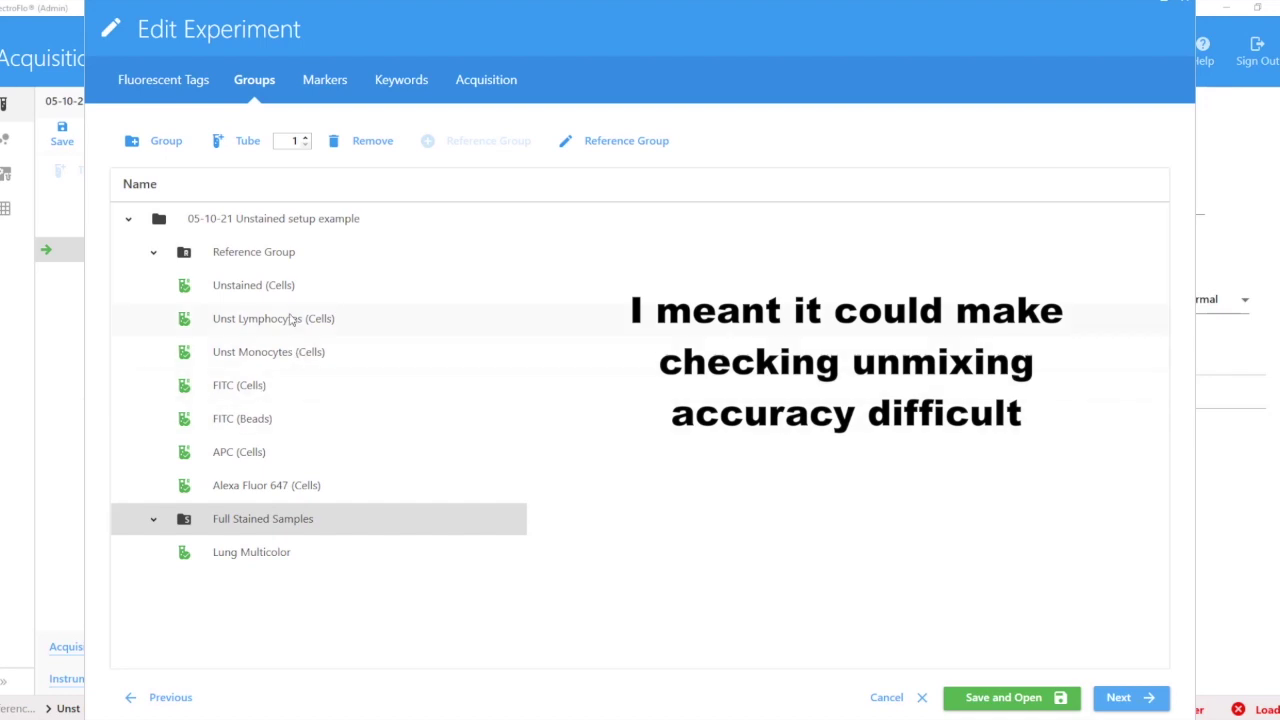
Add a group-specific unstained control and two more tubes to the Full Stained Samples group.
right_click(240, 523)
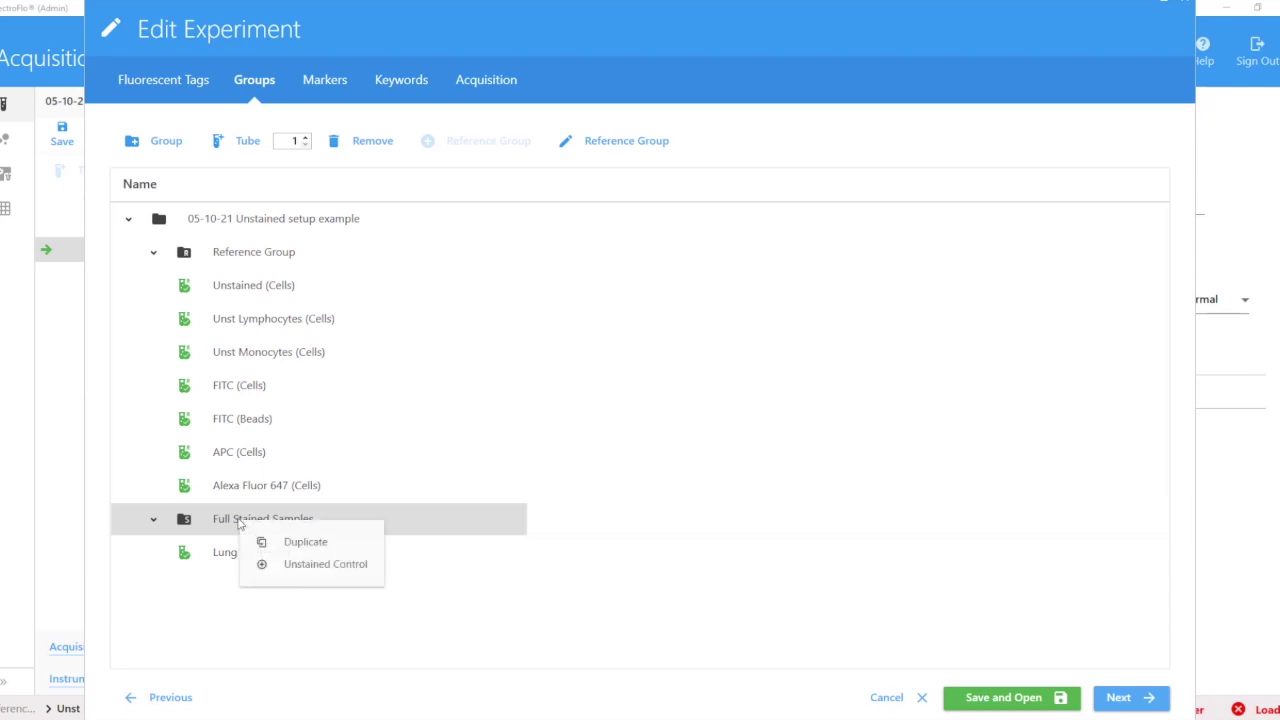
click(313, 566)
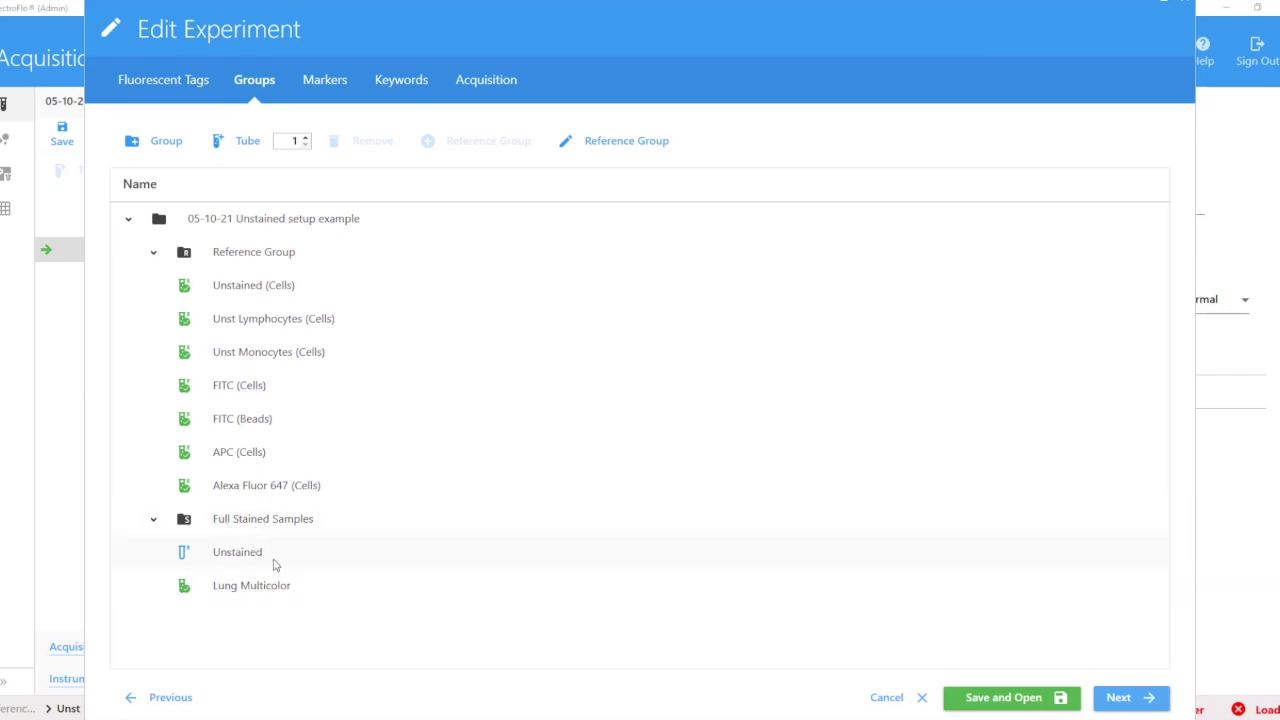
click(229, 142)
click(229, 142)
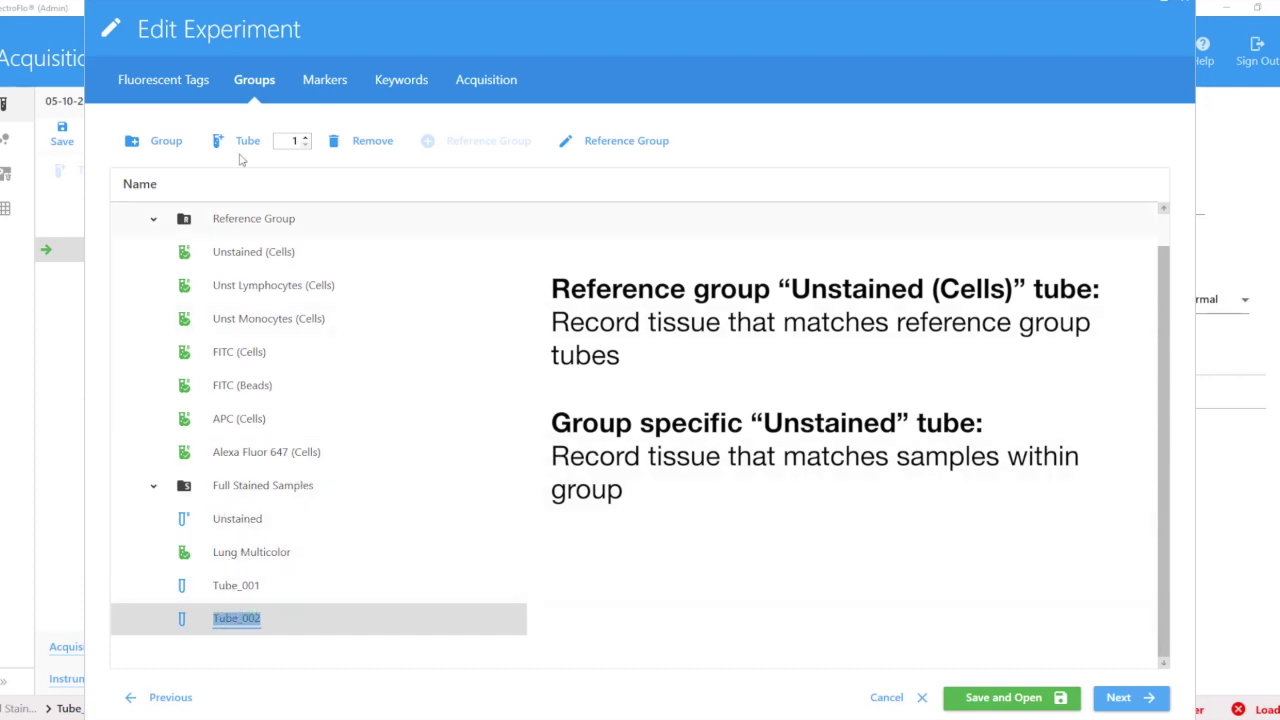
Add a new sample group named "tissue 2" to the experiment.
click(160, 141)
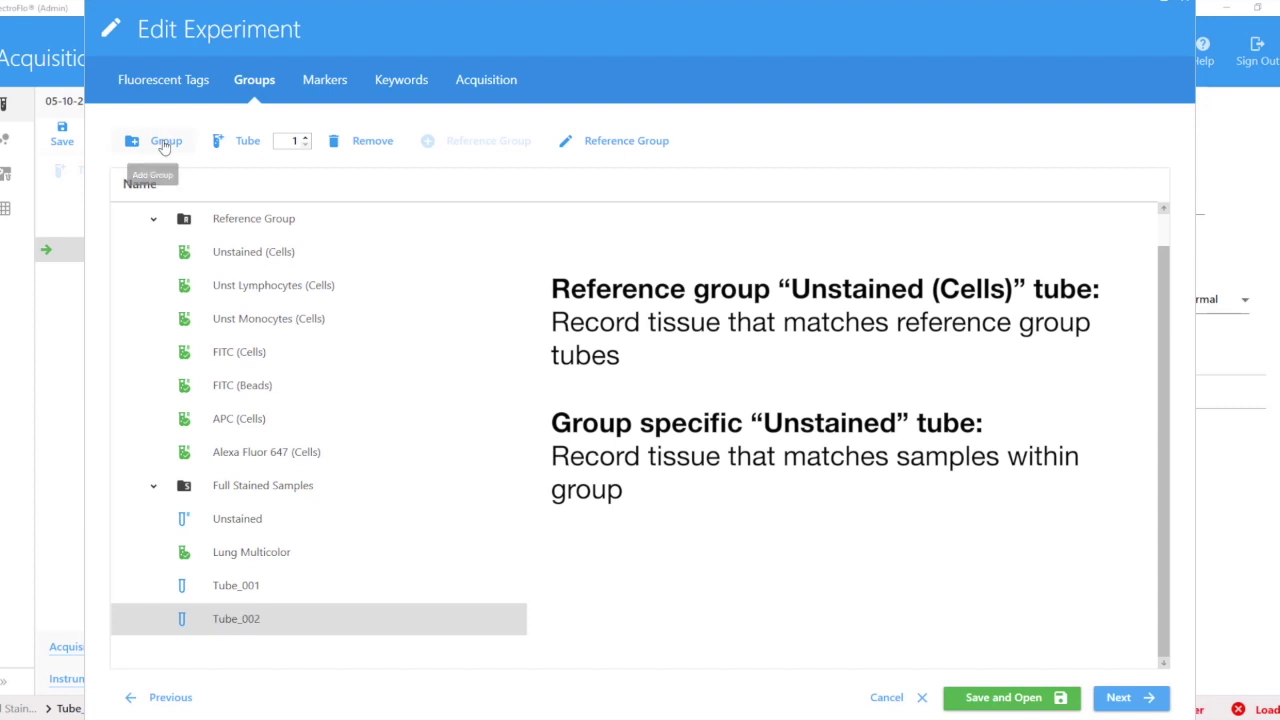
text(tissue 2)
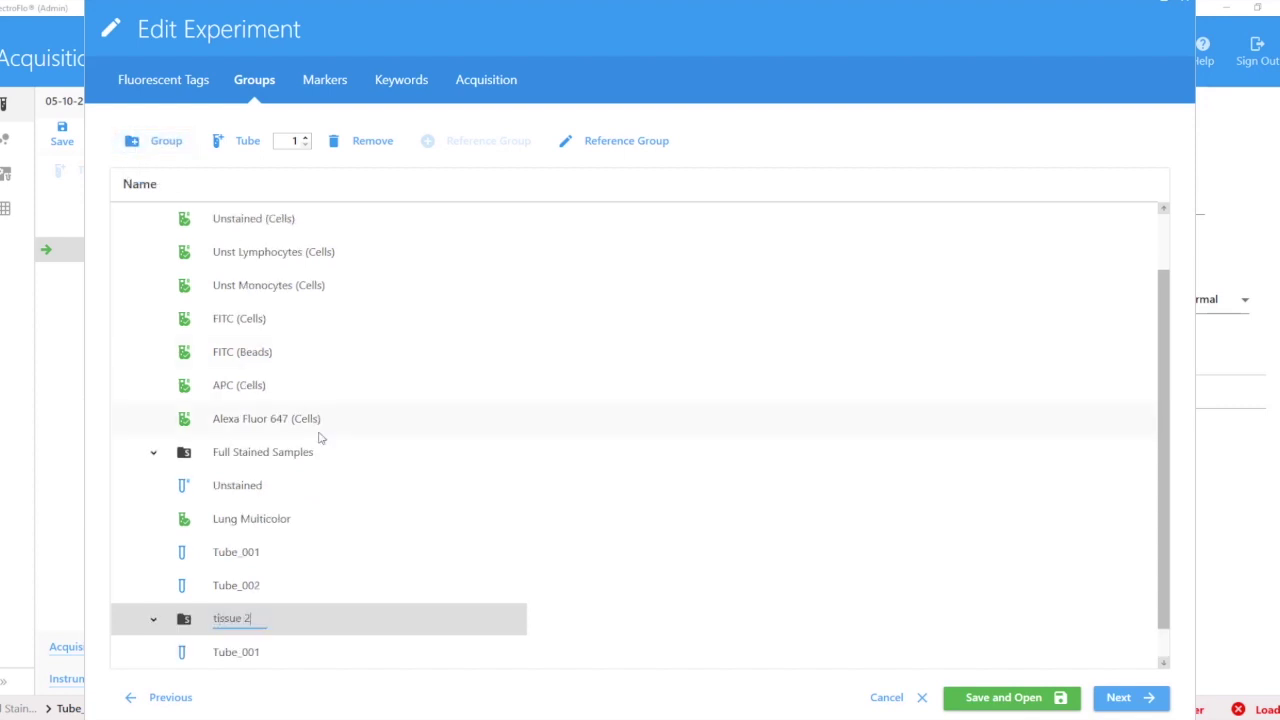
key(Return)
scroll(243, 626, up, 2)
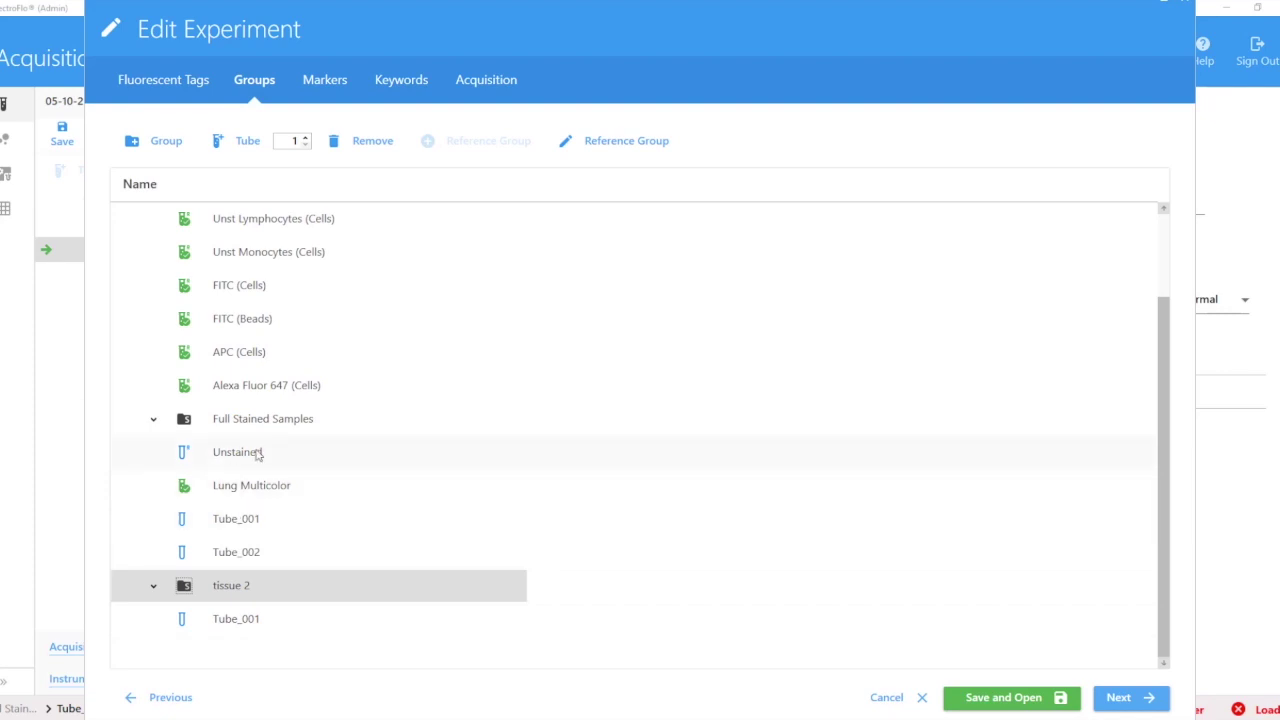
scroll(268, 455, up, 2)
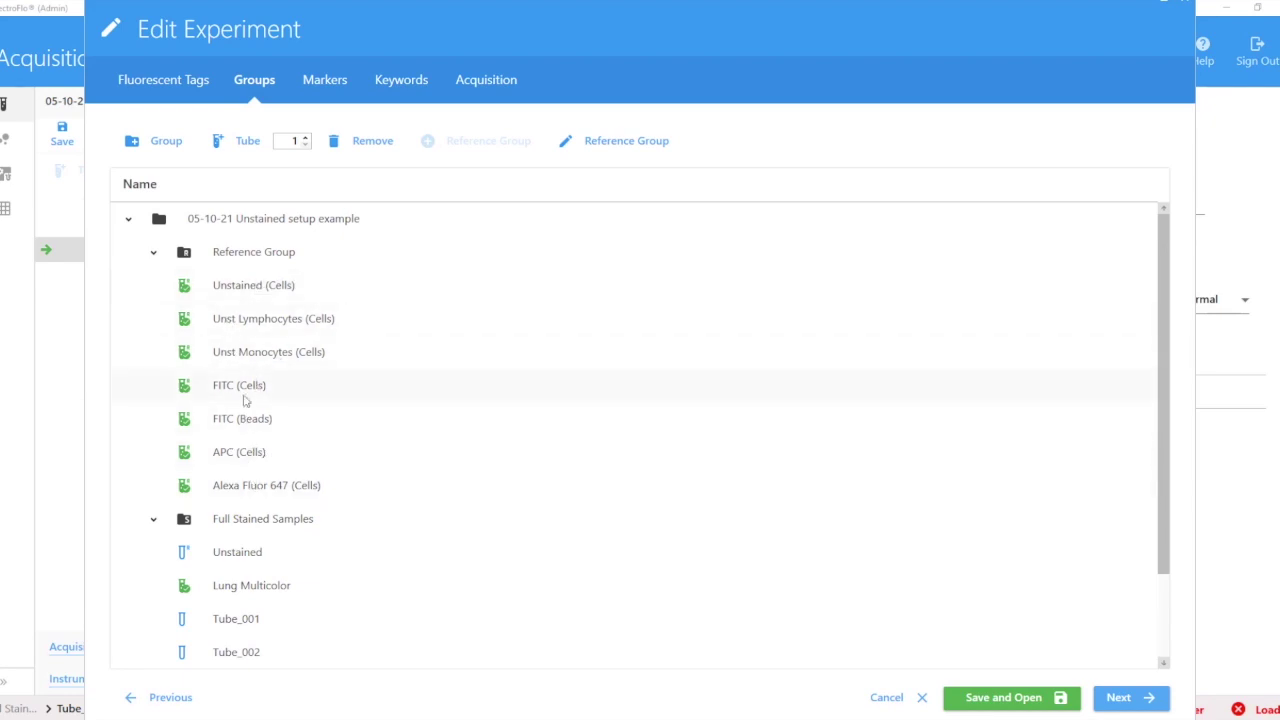
Add an unstained control to the tissue 2 group, and save and open the edited experiment.
scroll(257, 482, down, 2)
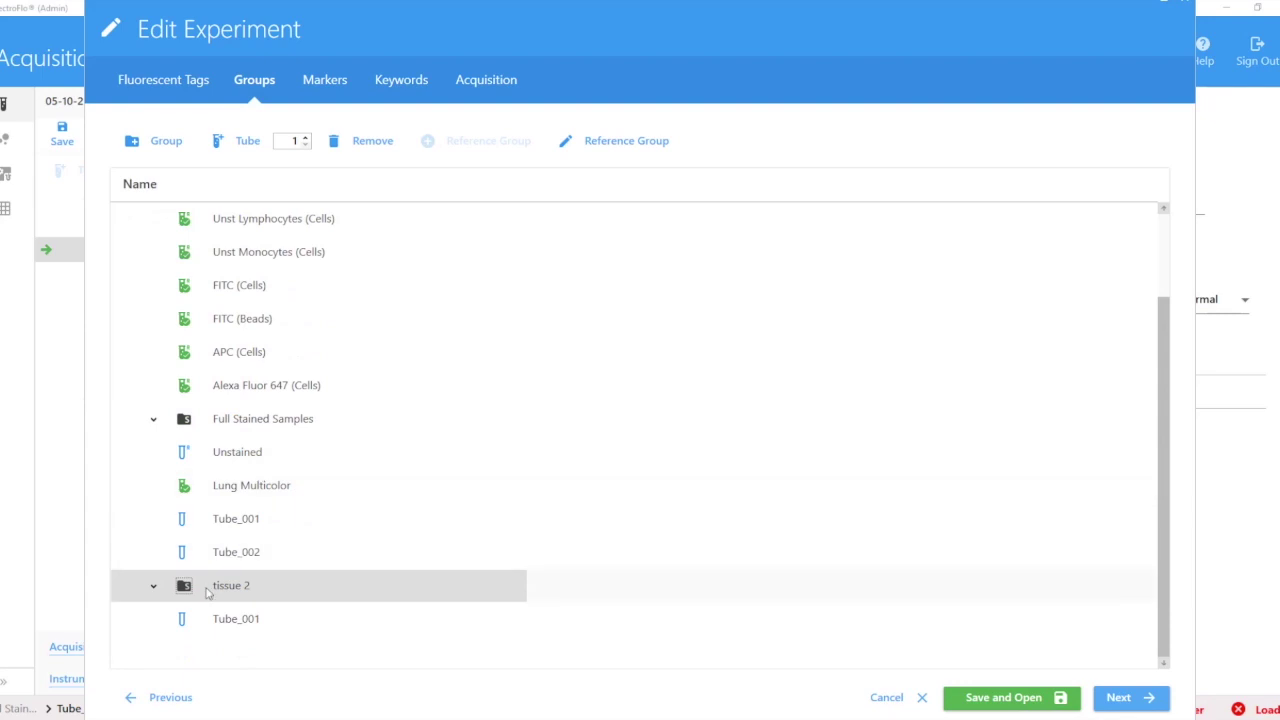
right_click(238, 588)
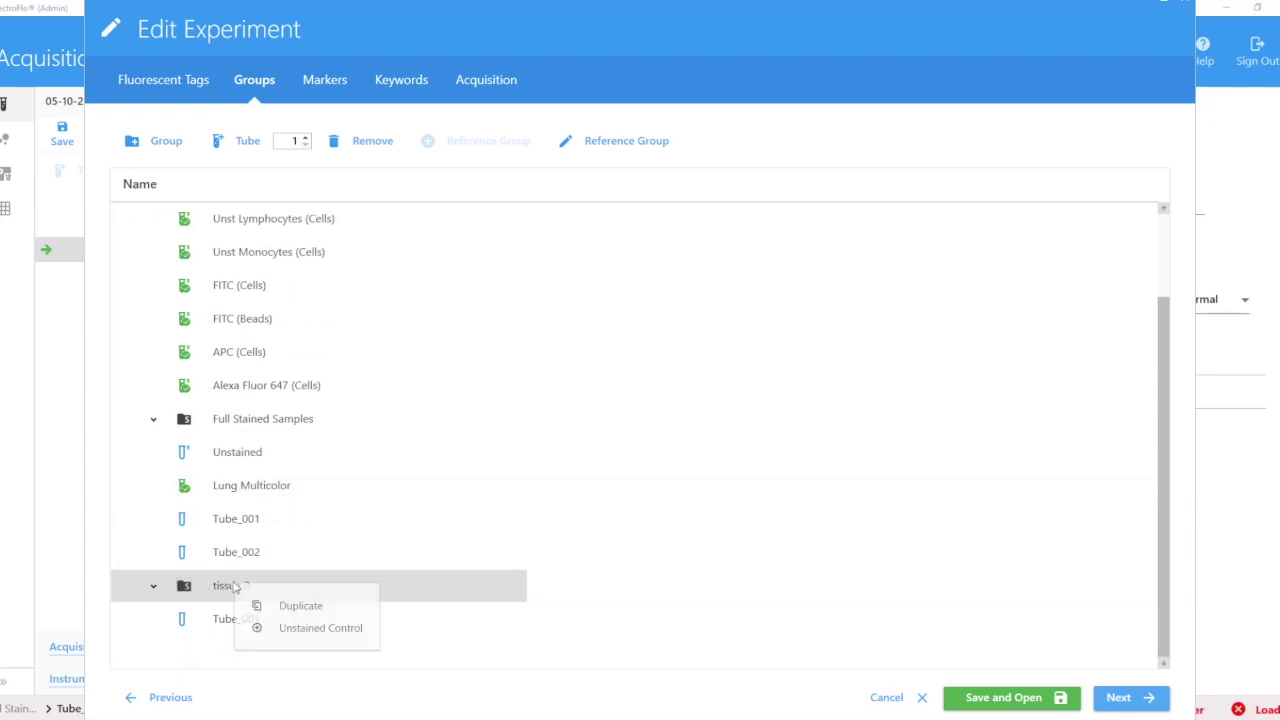
click(293, 637)
scroll(291, 569, down, 1)
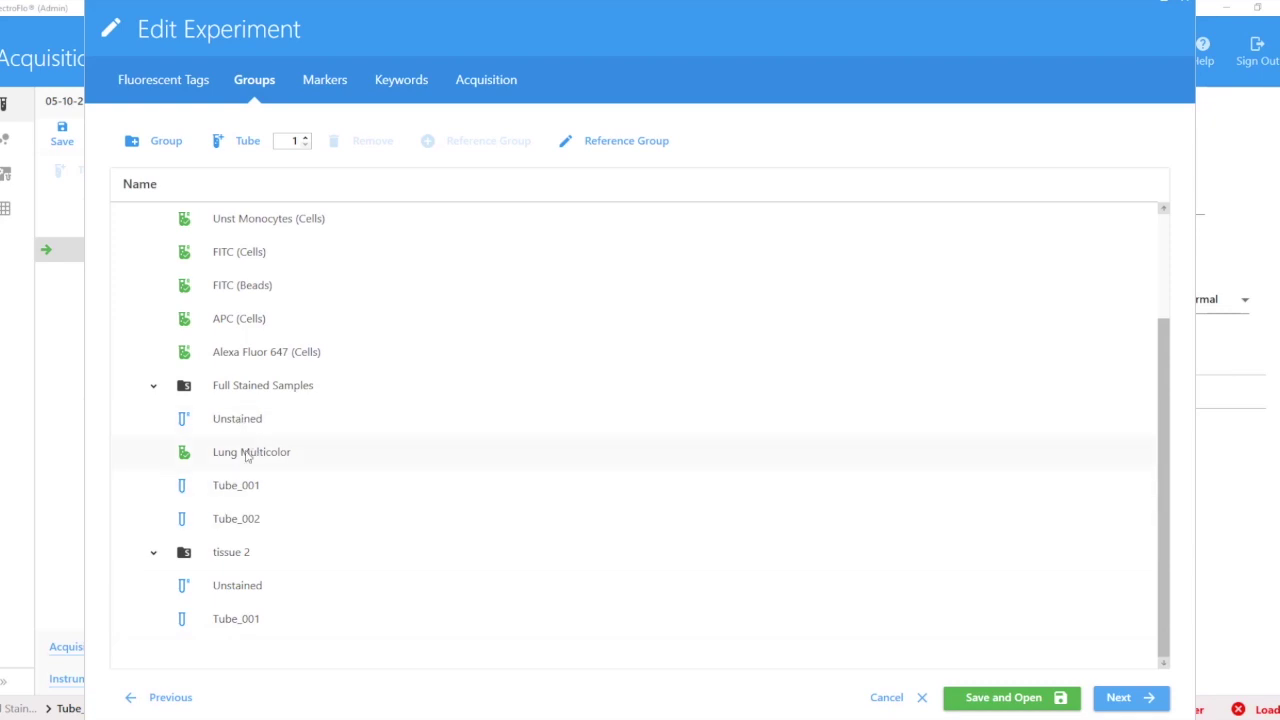
click(1018, 697)
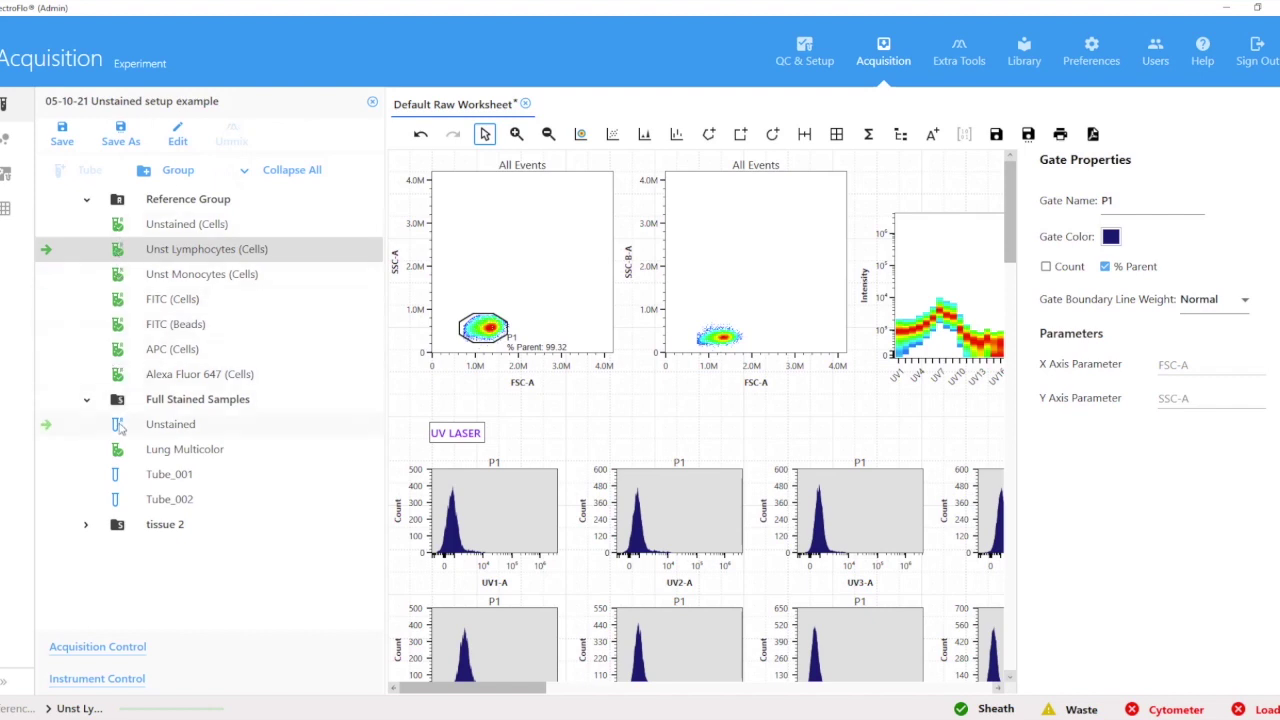
Expand the tissue 2 group and review the unstained and single-stain control tubes across the experiment's groups.
click(87, 525)
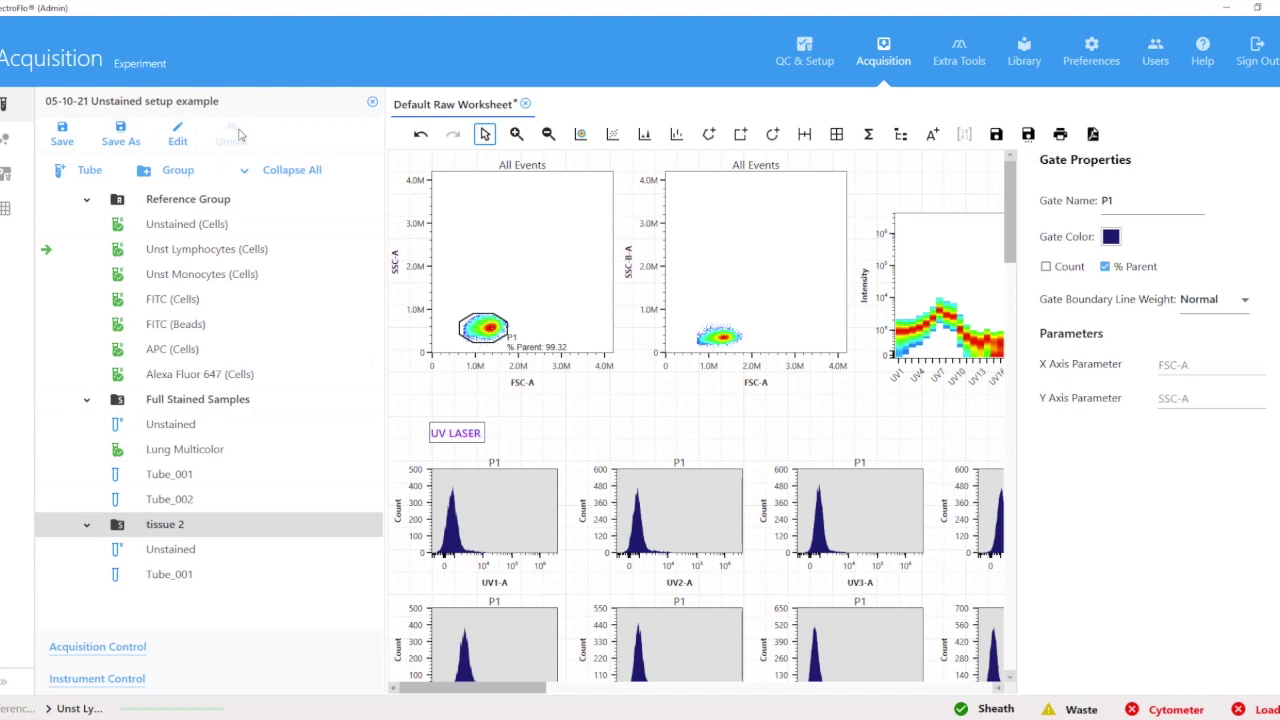
mouse_move(286, 380)
click(216, 378)
click(270, 325)
click(280, 303)
click(280, 226)
click(252, 270)
Close the experiment without saving the Default Raw Worksheet changes, and bring up the list of saved experiments.
click(372, 104)
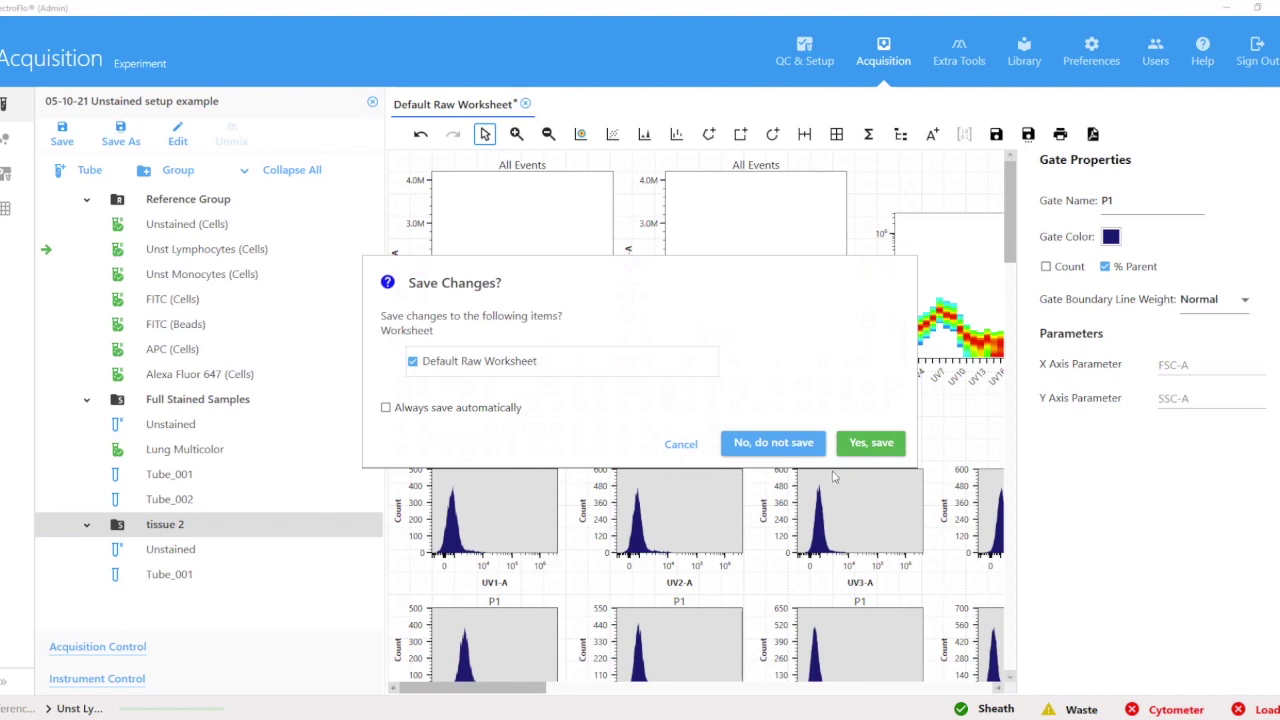
click(781, 449)
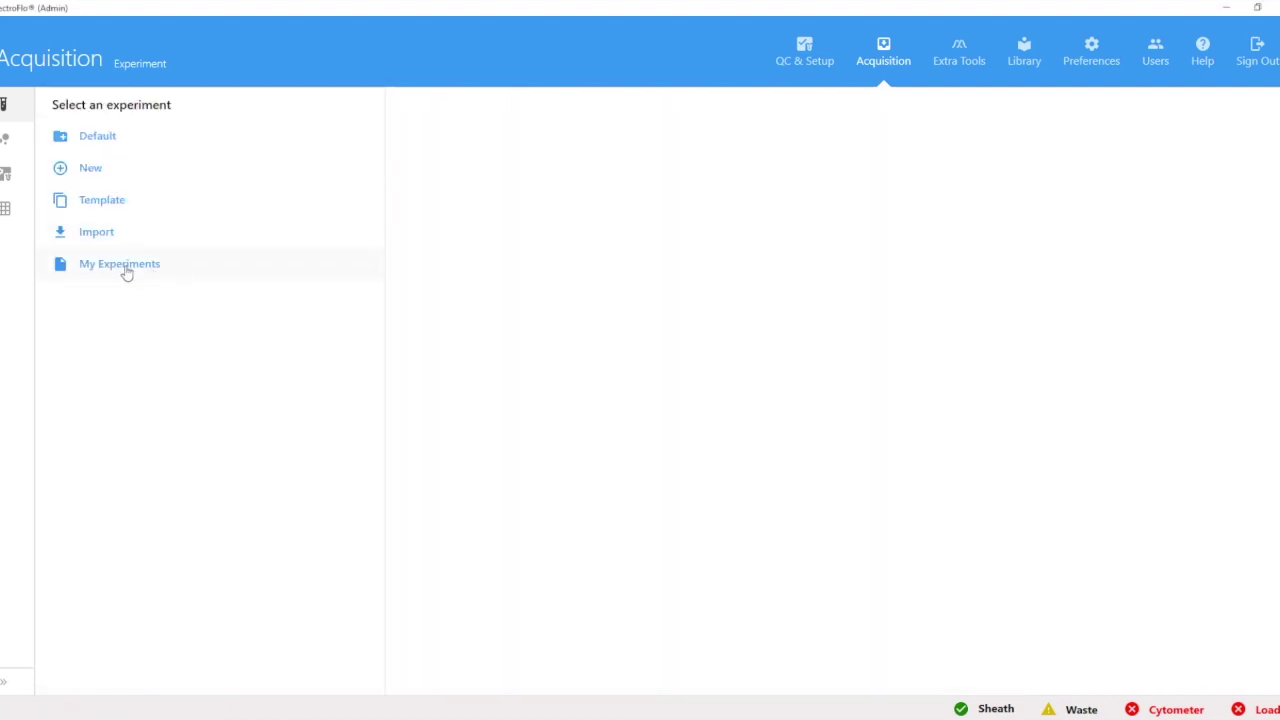
click(126, 273)
Duplicate the 05-10-21 Unstained setup example experiment together with its data, and open the copy.
click(366, 302)
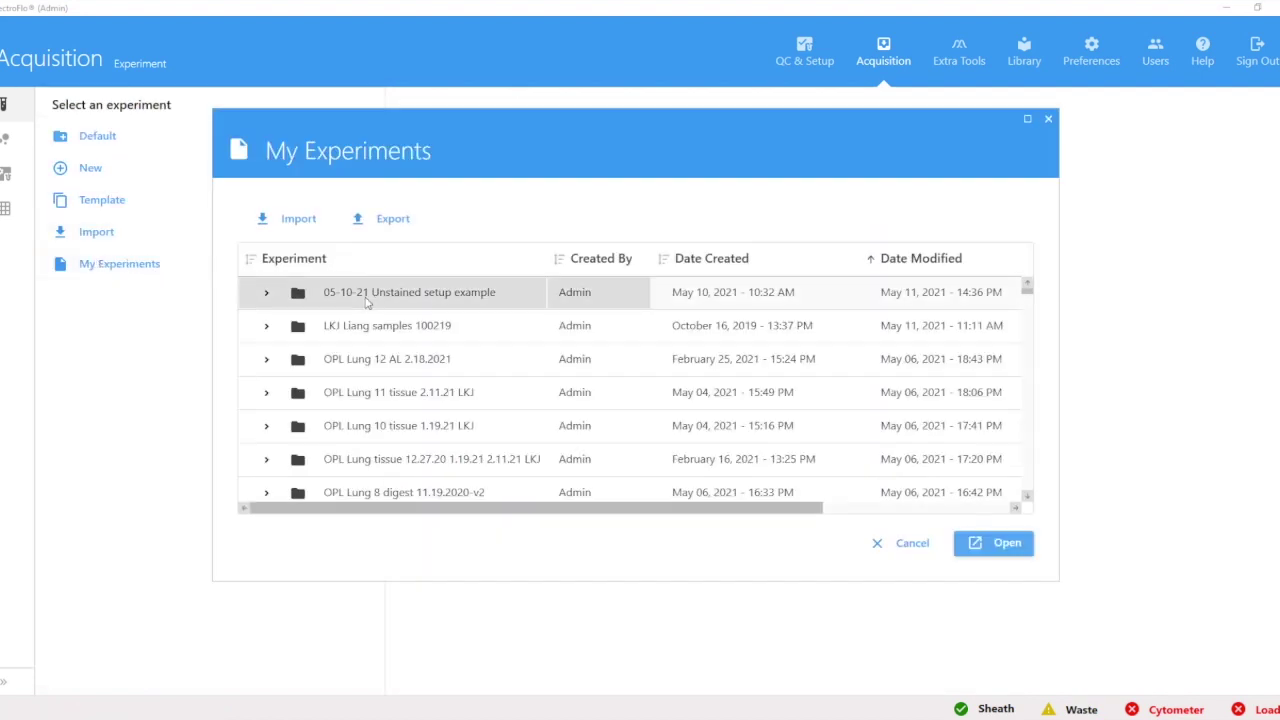
right_click(443, 297)
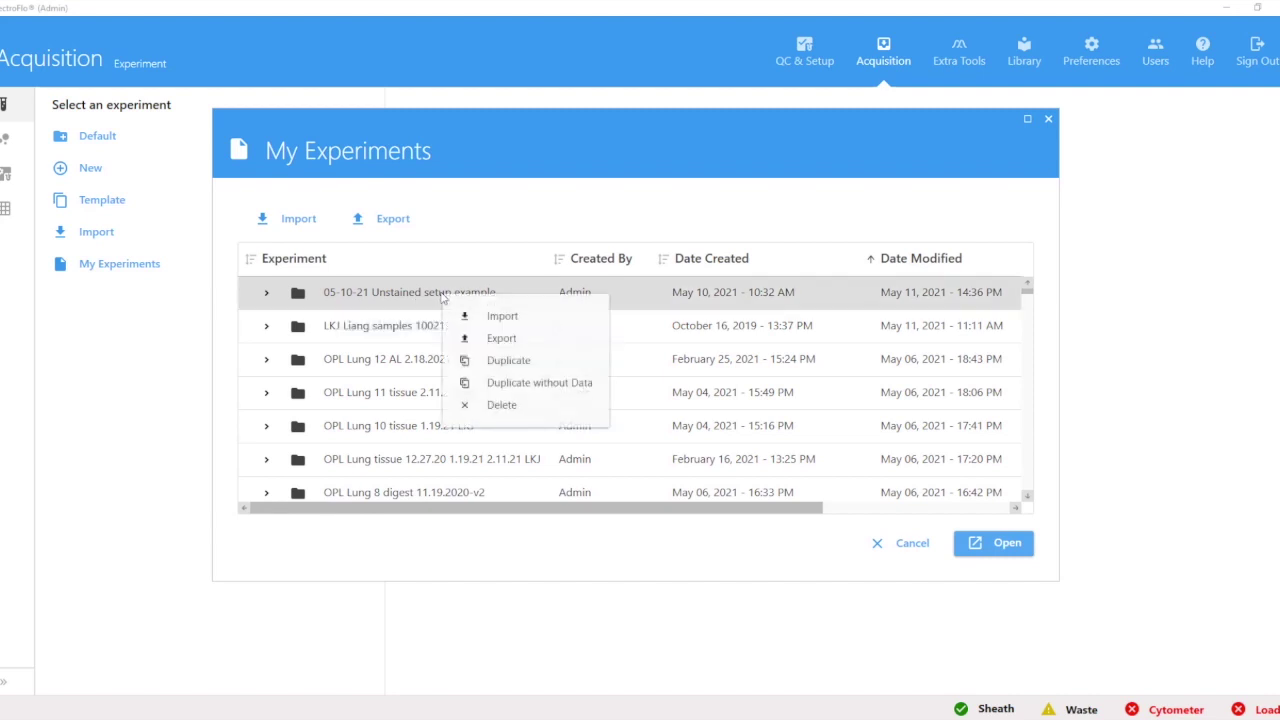
click(536, 365)
double_click(432, 297)
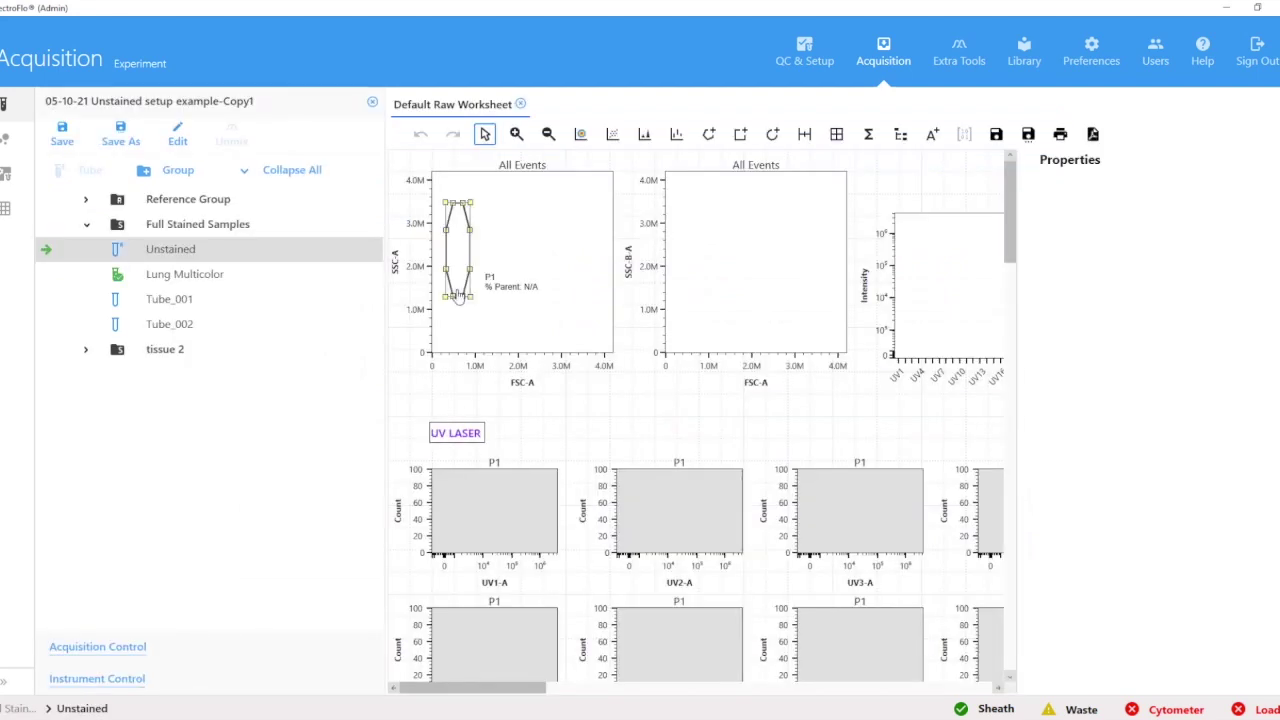
Expand the Reference Group in the copied experiment and examine its unstained and single-stain control tubes.
click(86, 203)
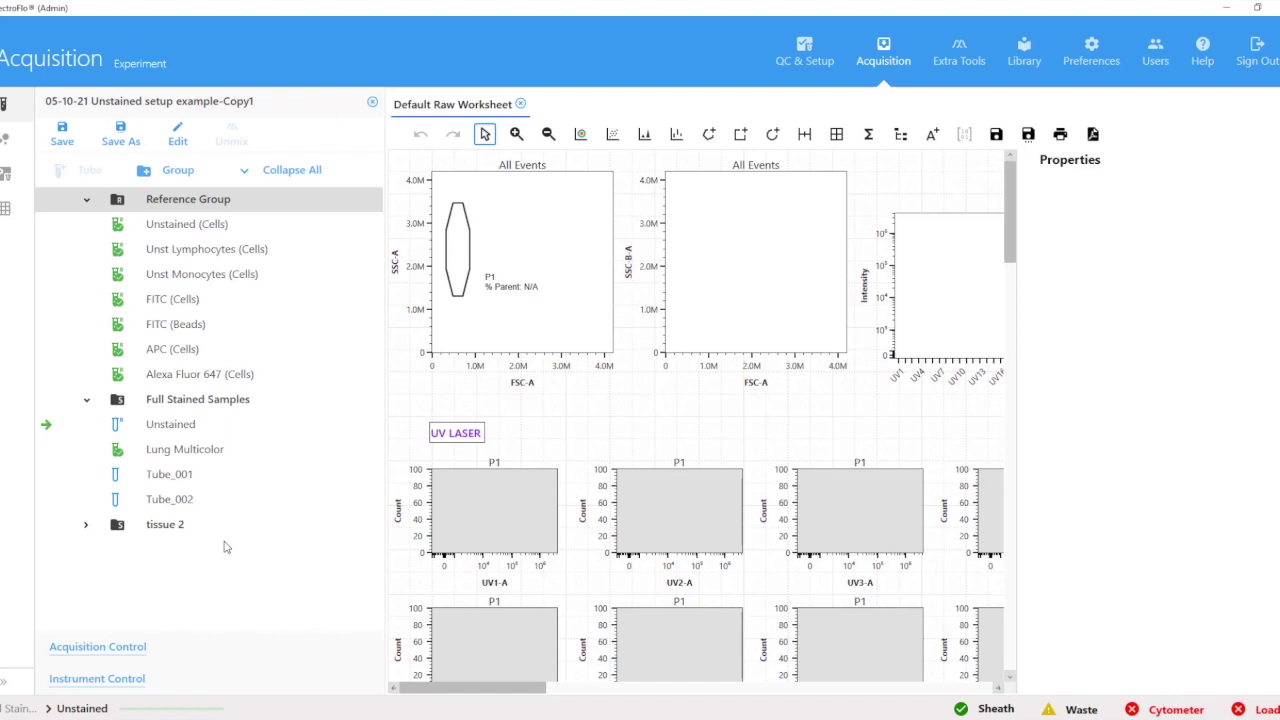
click(143, 229)
click(204, 257)
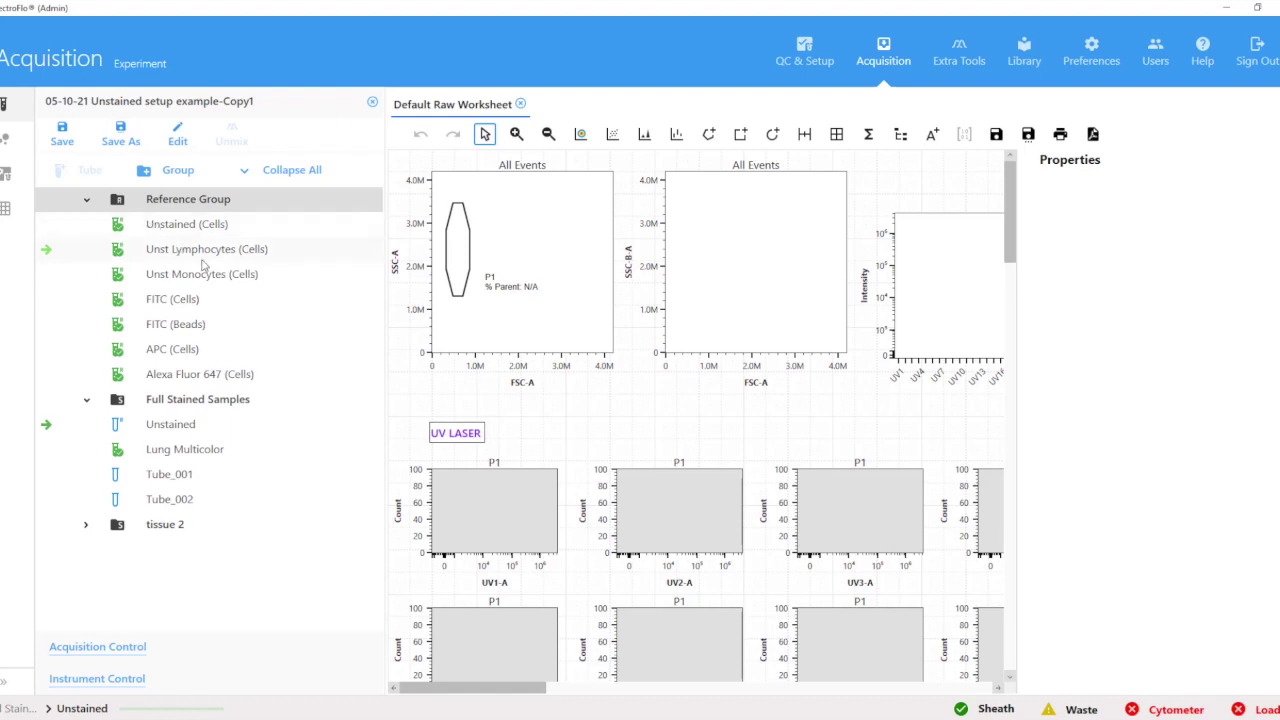
click(214, 316)
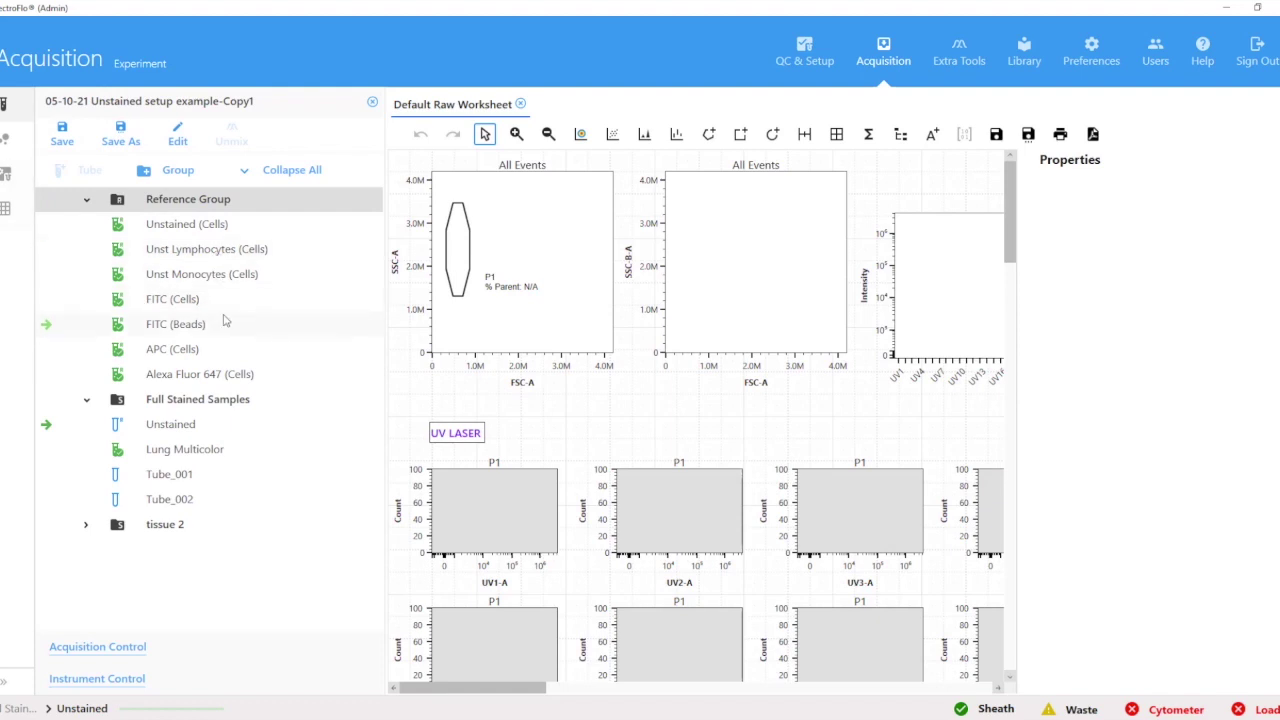